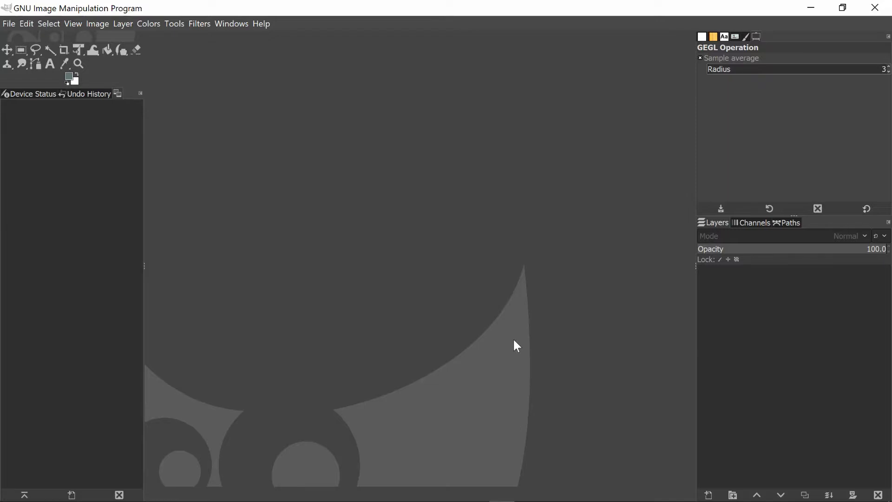
# Start a new image with a width of 1280 px and a height of 720 px.
pyautogui.click(9, 24)
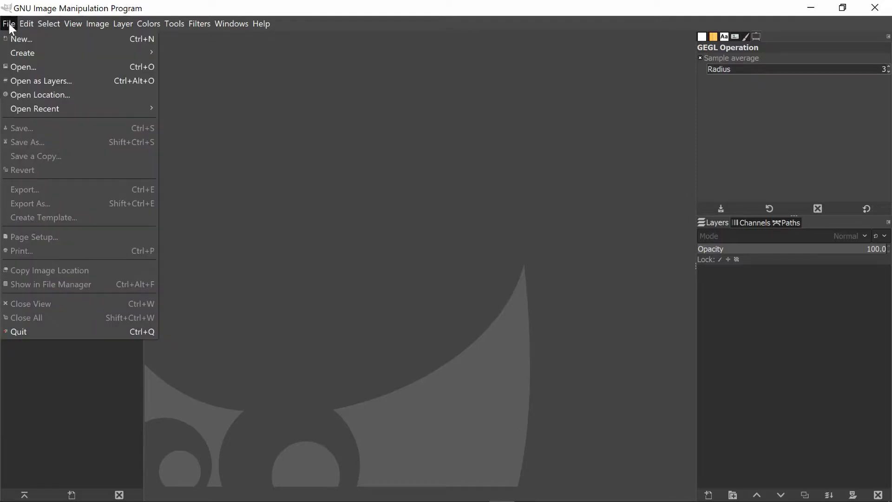
pyautogui.click(14, 35)
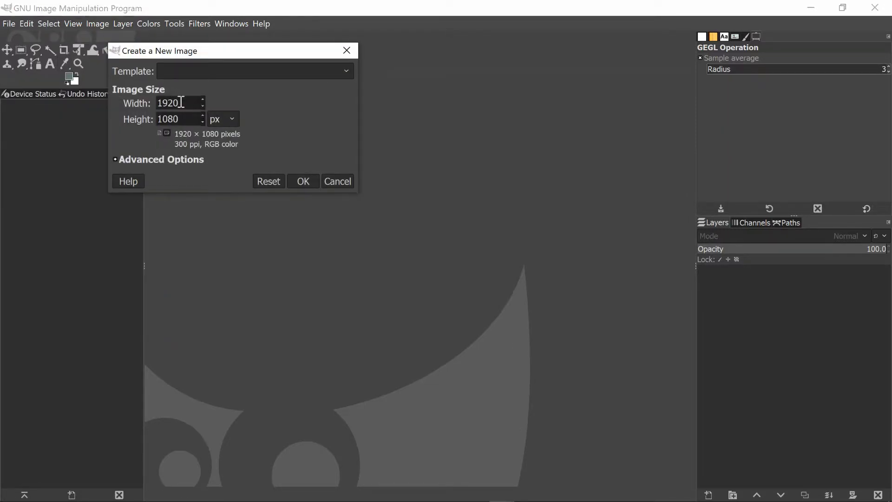
pyautogui.moveTo(181, 103); pyautogui.dragTo(146, 104)
pyautogui.write('1280')
pyautogui.press('BackSpace')
pyautogui.press('BackSpace')
pyautogui.press('BackSpace')
pyautogui.write('720')
# Set the new image's advanced fill option to Transparency and create the image.
pyautogui.click(129, 158)
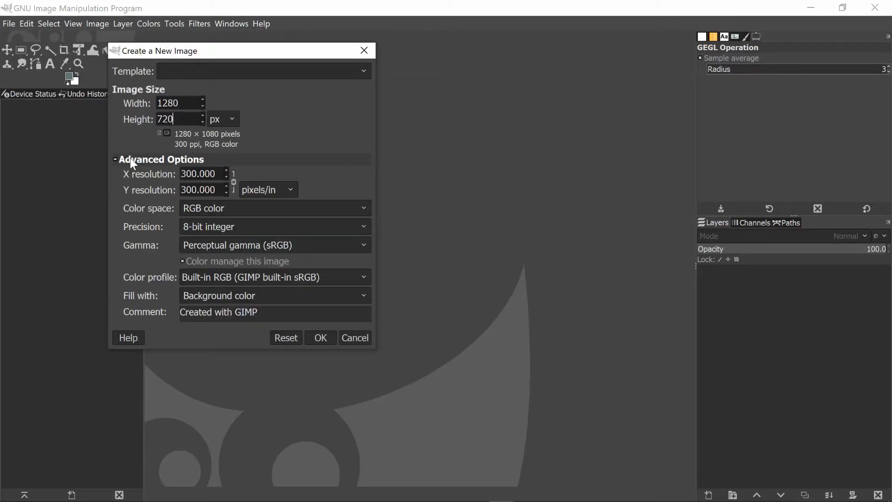
pyautogui.click(211, 299)
pyautogui.click(209, 355)
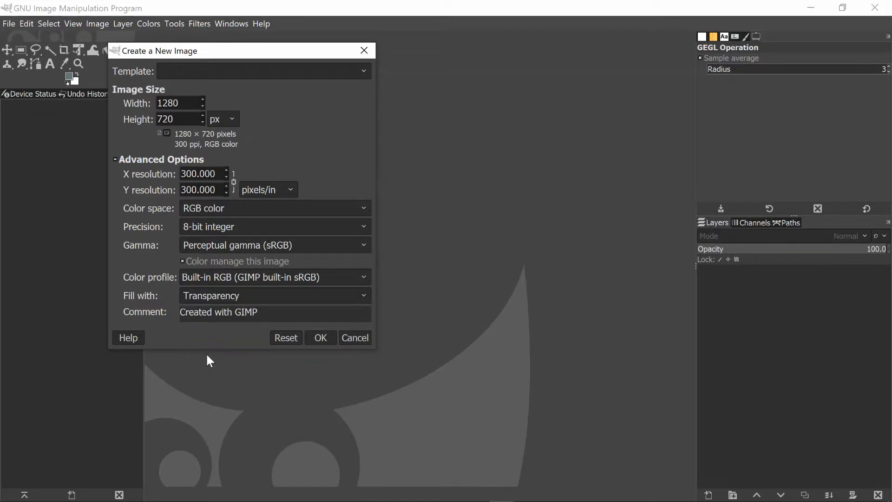
pyautogui.click(320, 337)
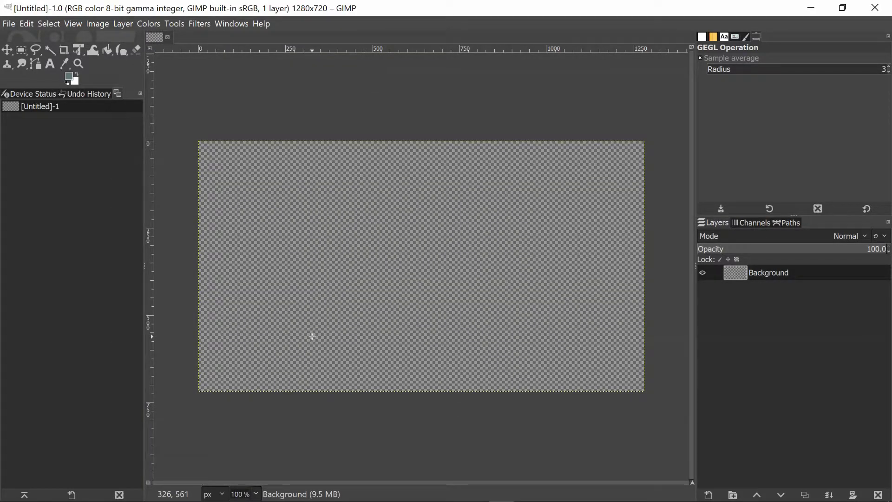
# Switch to File Explorer and open the Thumbnail Sample picture from the GIMP folder with GIMP.
pyautogui.click(140, 498)
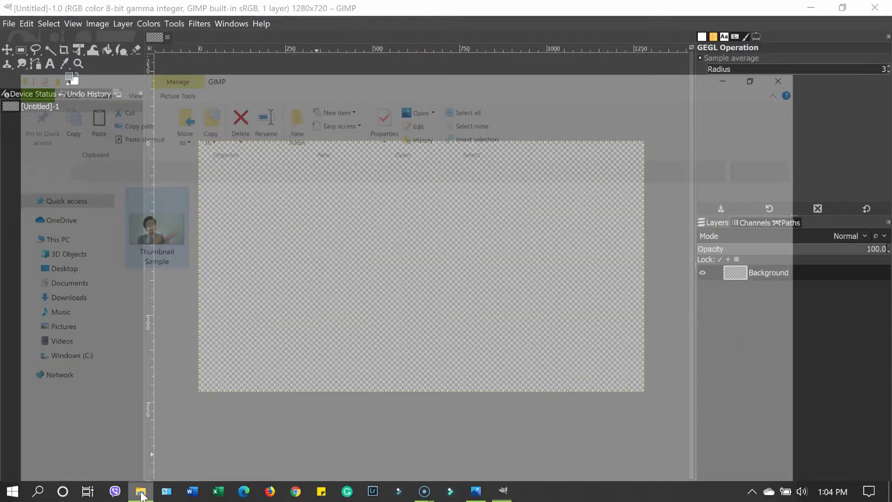
pyautogui.rightClick(171, 186)
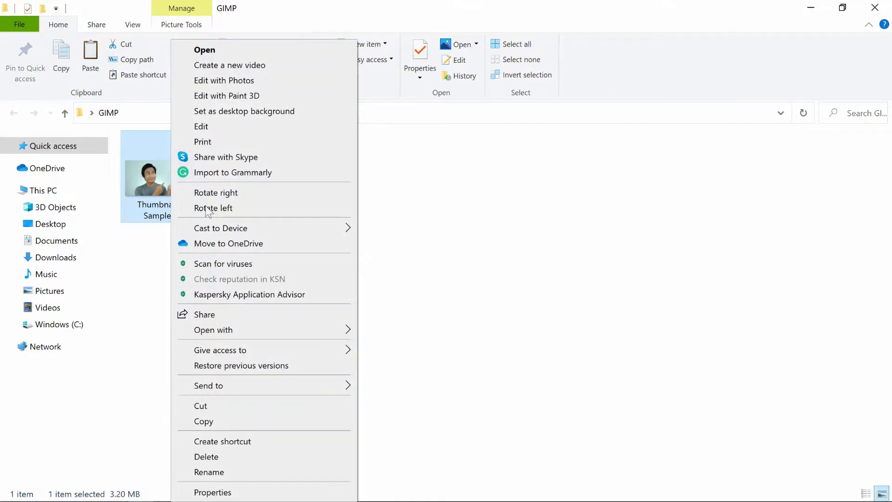
pyautogui.moveTo(295, 328)
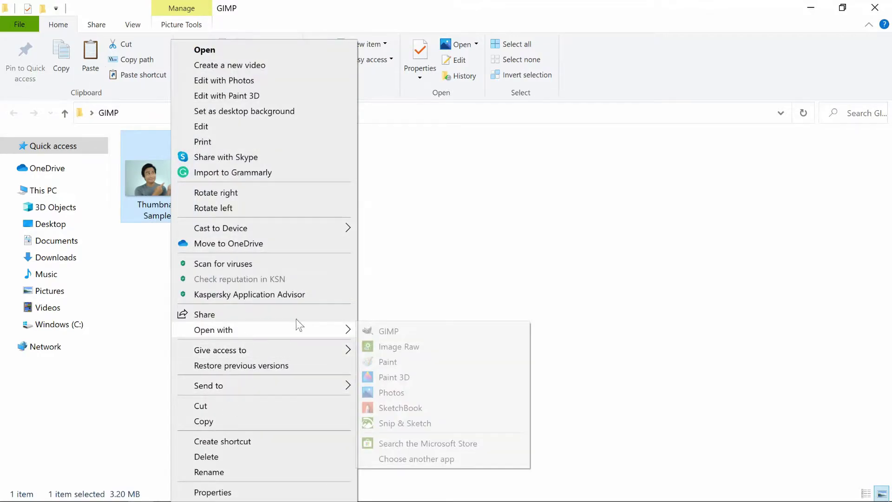
pyautogui.click(389, 331)
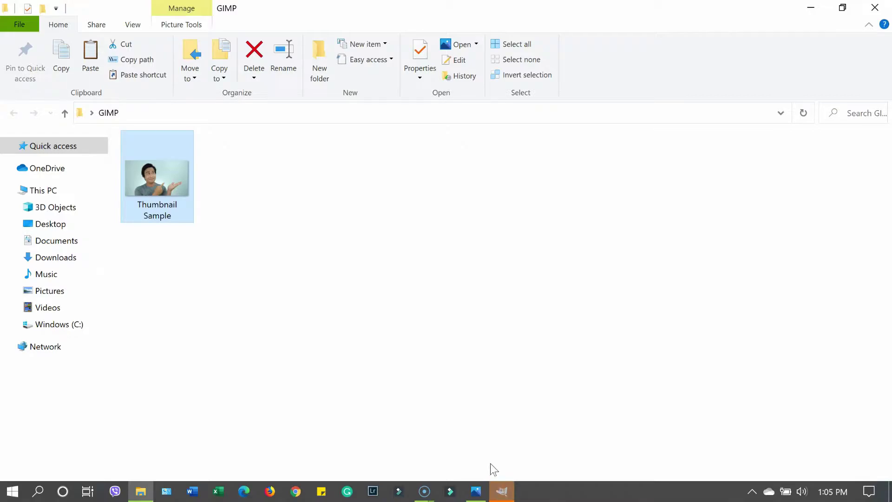
pyautogui.click(502, 492)
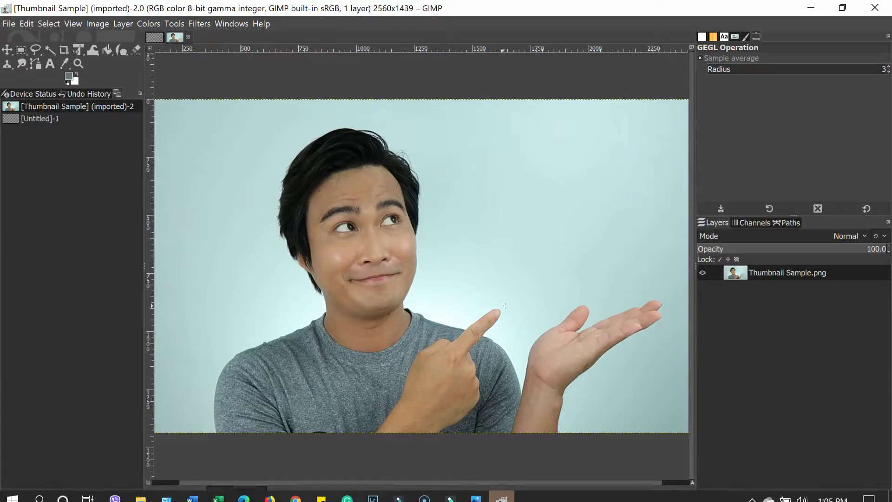
# Scale the Thumbnail Sample image to 1280 × 720 px.
pyautogui.scroll(-3, 418, 266)
pyautogui.scroll(2, 414, 265)
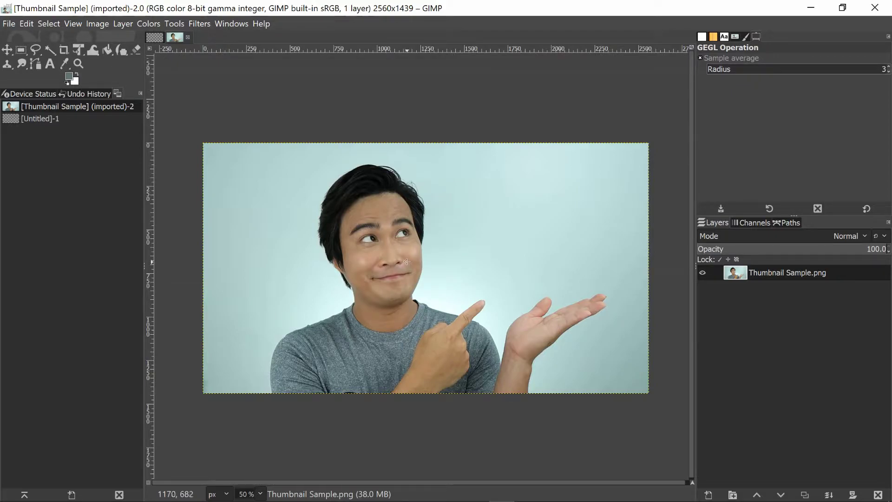
pyautogui.click(101, 23)
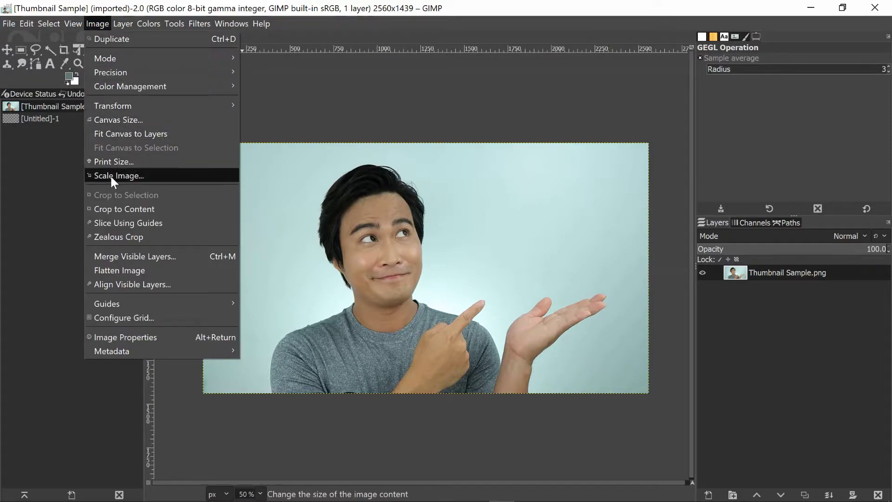
pyautogui.click(118, 175)
pyautogui.write('12')
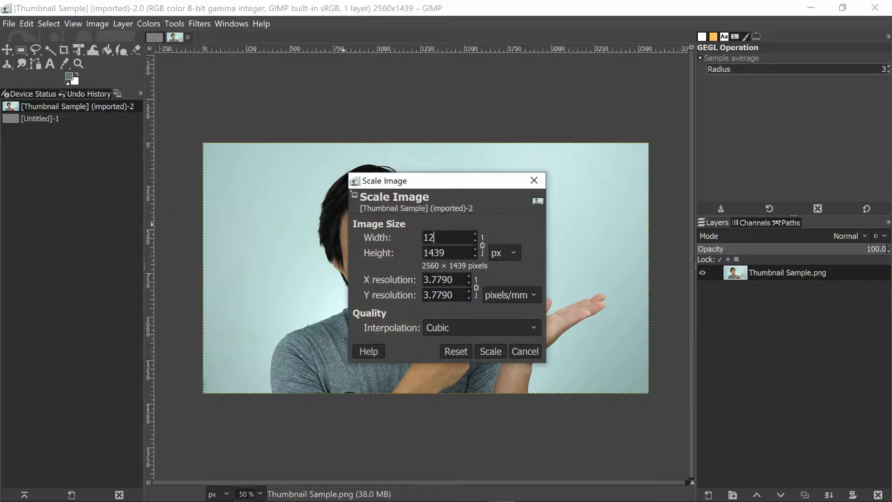
pyautogui.write('80')
pyautogui.click(458, 252)
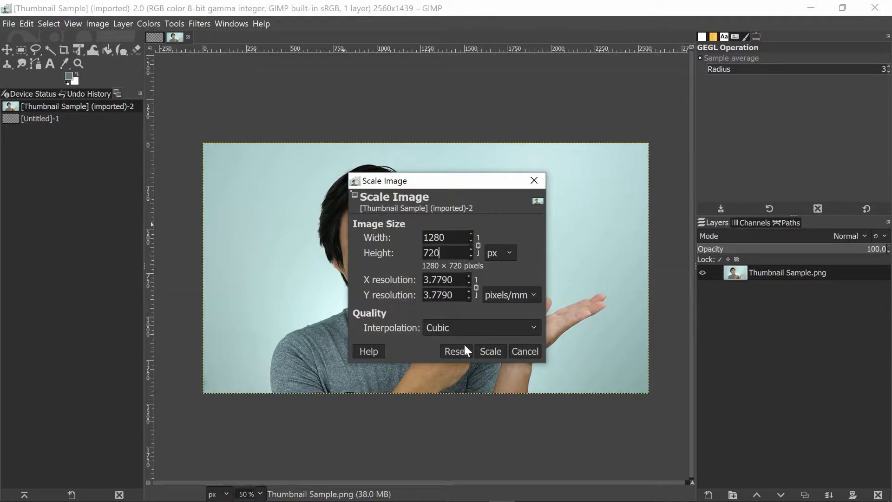
pyautogui.click(493, 353)
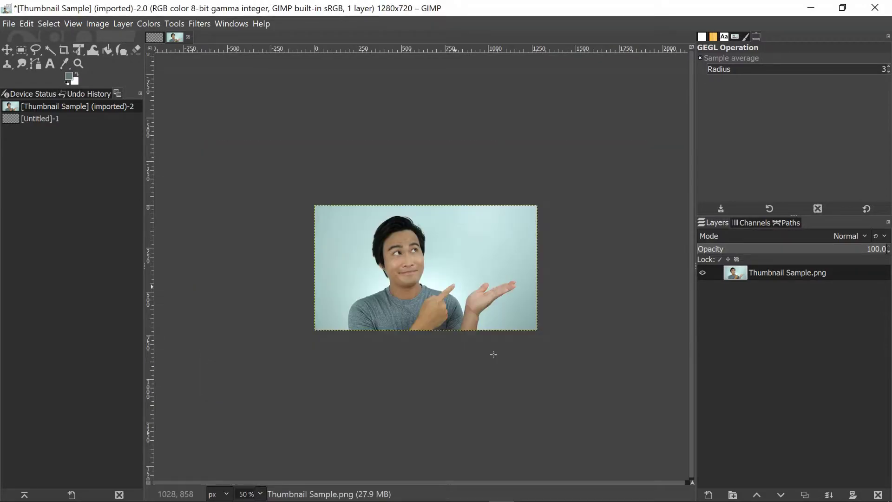
# Copy the scaled photo into the blank transparent image as a new layer and duplicate that layer.
pyautogui.scroll(1, 404, 348)
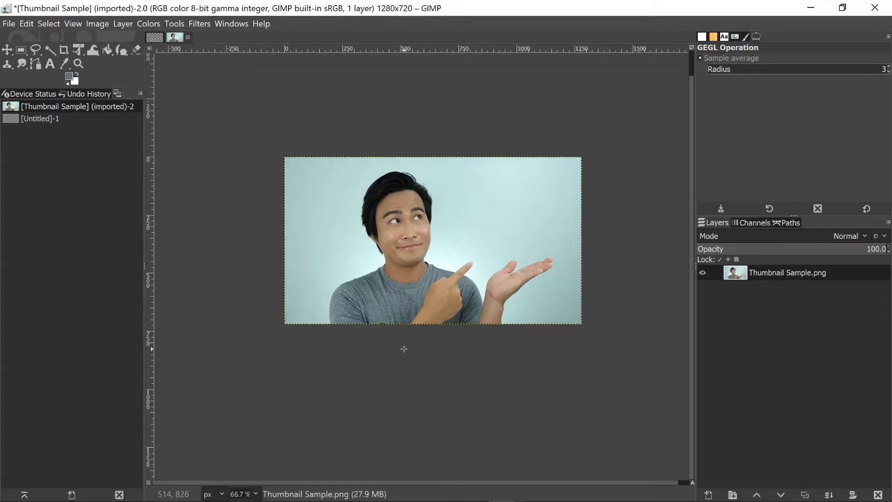
pyautogui.scroll(1, 404, 349)
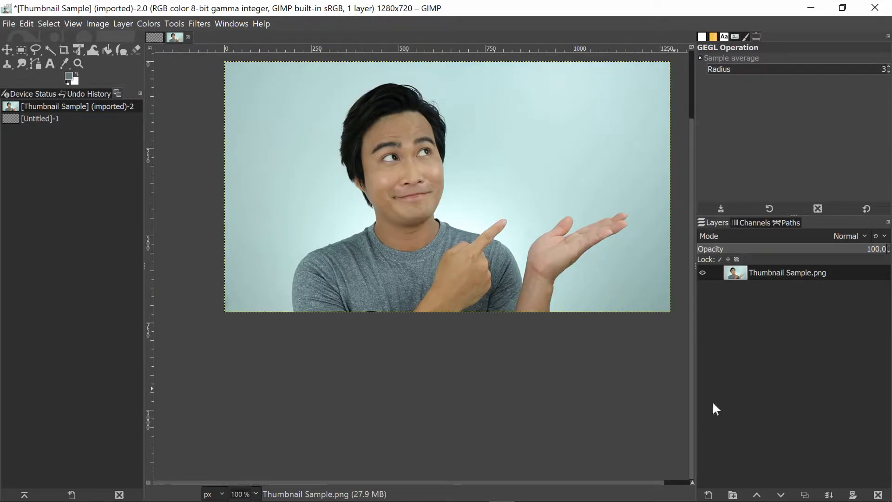
pyautogui.scroll(1, 693, 352)
pyautogui.scroll(1, 691, 325)
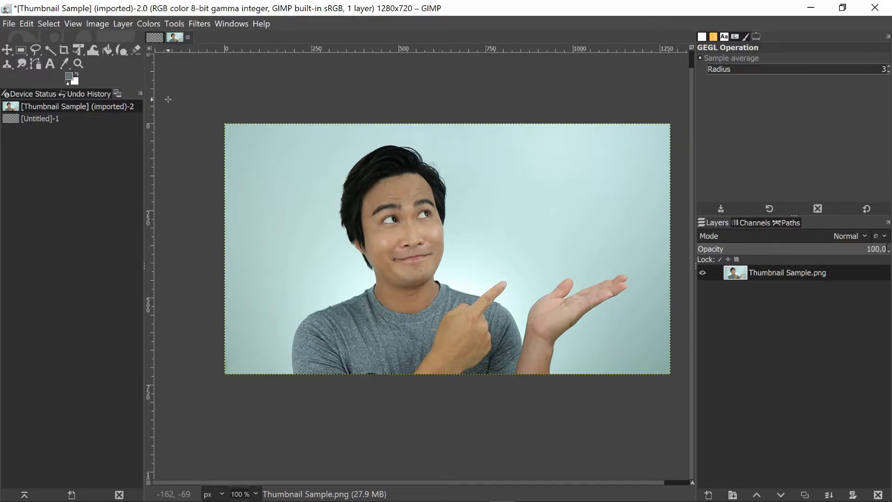
pyautogui.click(26, 23)
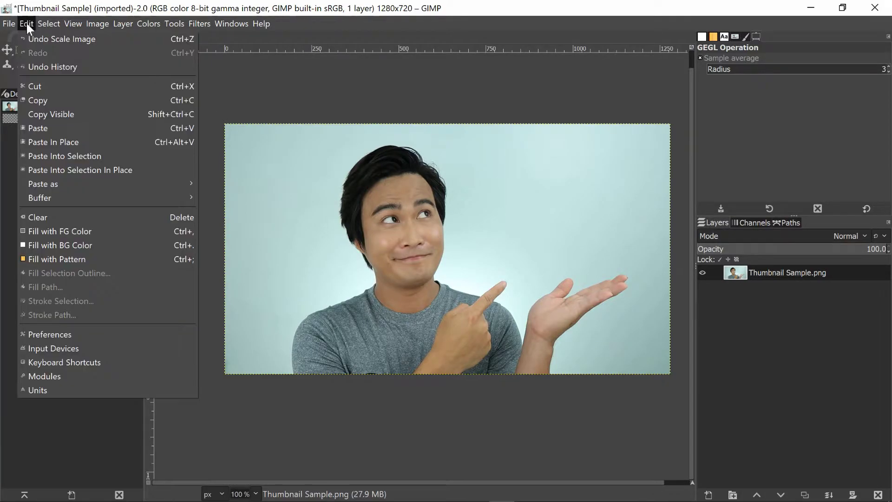
pyautogui.click(55, 101)
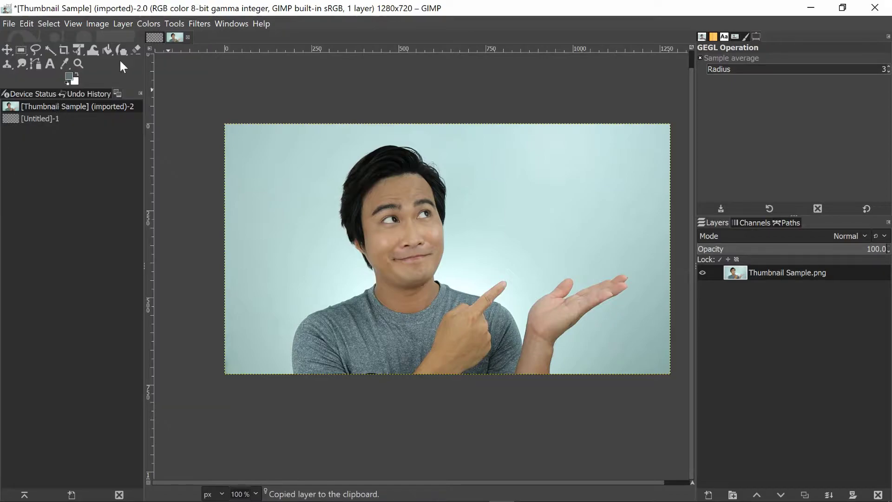
pyautogui.click(154, 37)
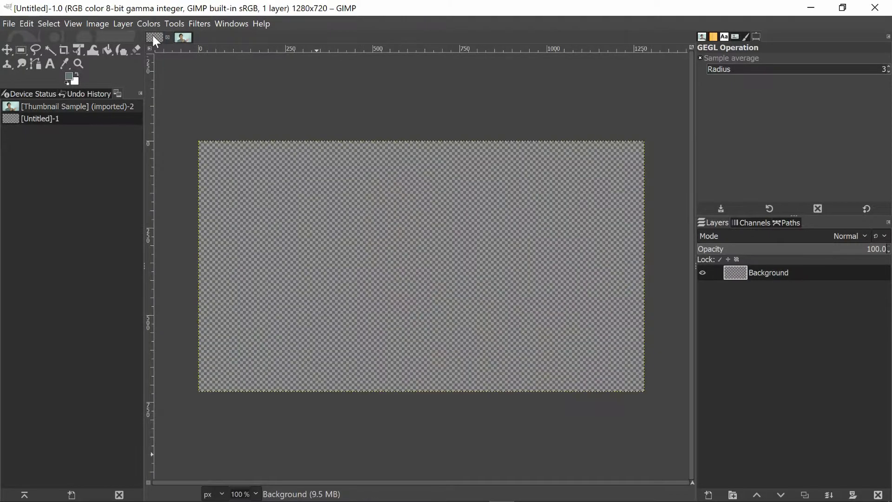
pyautogui.click(23, 23)
pyautogui.moveTo(61, 188)
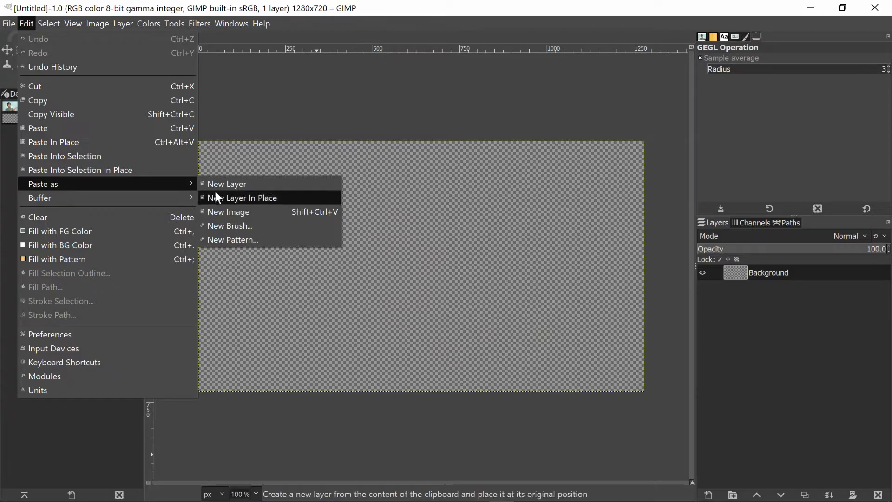
pyautogui.click(225, 183)
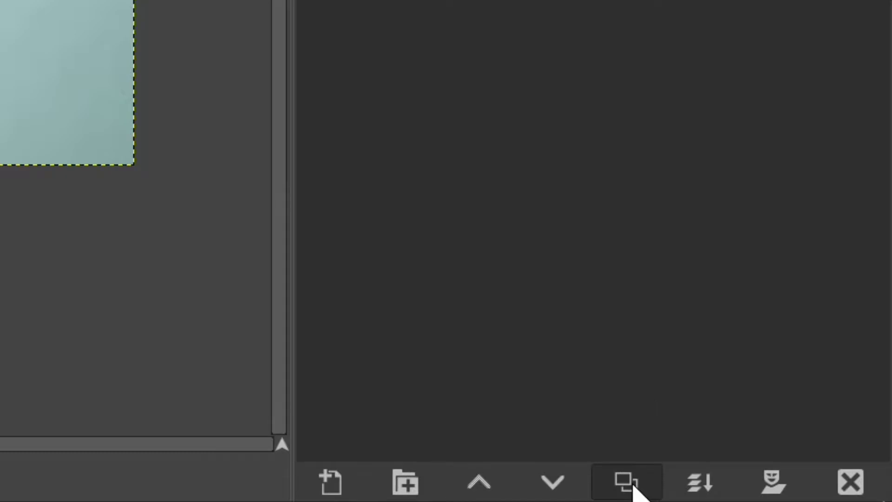
pyautogui.click(627, 486)
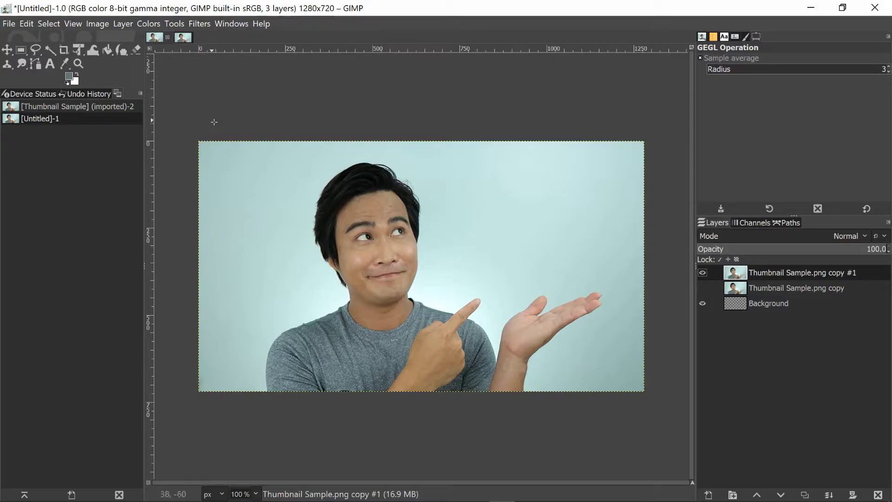
# With the Paths tool, begin outlining the man from just below the image's lower edge up along the outer edge of his sleeve.
pyautogui.click(174, 24)
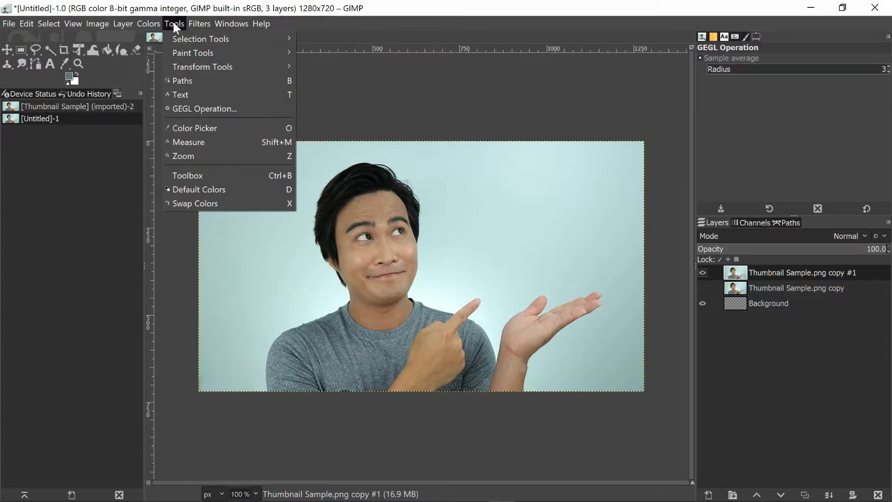
pyautogui.click(182, 82)
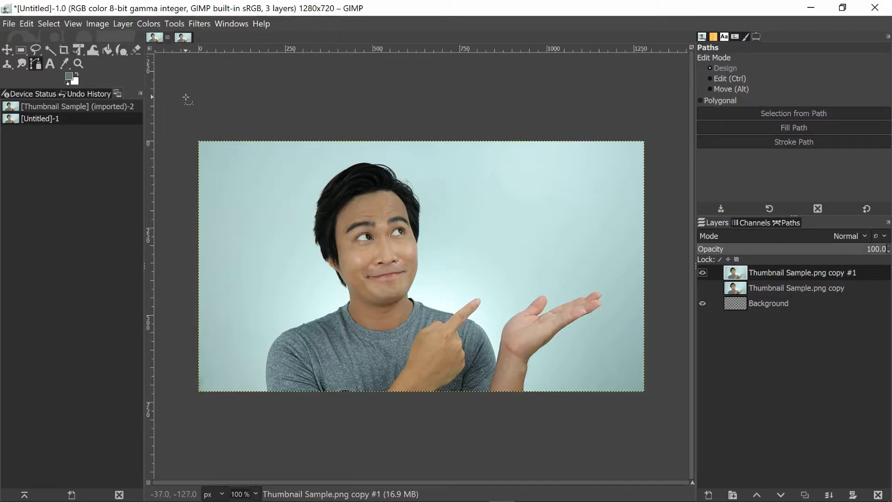
pyautogui.scroll(-1, 259, 382)
pyautogui.keyDown('ctrl'); pyautogui.scroll(5, 268, 375); pyautogui.keyUp('ctrl')
pyautogui.keyDown('ctrl'); pyautogui.scroll(-5, 269, 375); pyautogui.keyUp('ctrl')
pyautogui.keyDown('ctrl'); pyautogui.scroll(3, 269, 372); pyautogui.keyUp('ctrl')
pyautogui.keyDown('ctrl'); pyautogui.scroll(-2, 271, 375); pyautogui.keyUp('ctrl')
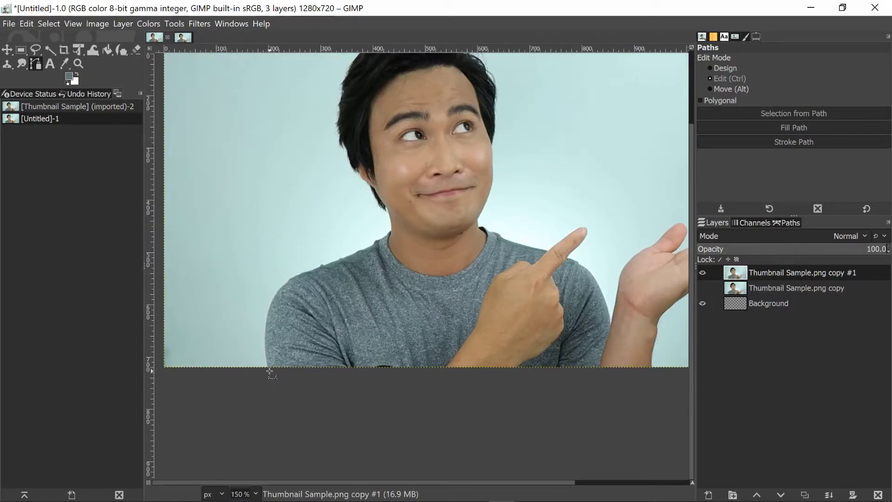
pyautogui.keyDown('ctrl'); pyautogui.scroll(3, 270, 373); pyautogui.keyUp('ctrl')
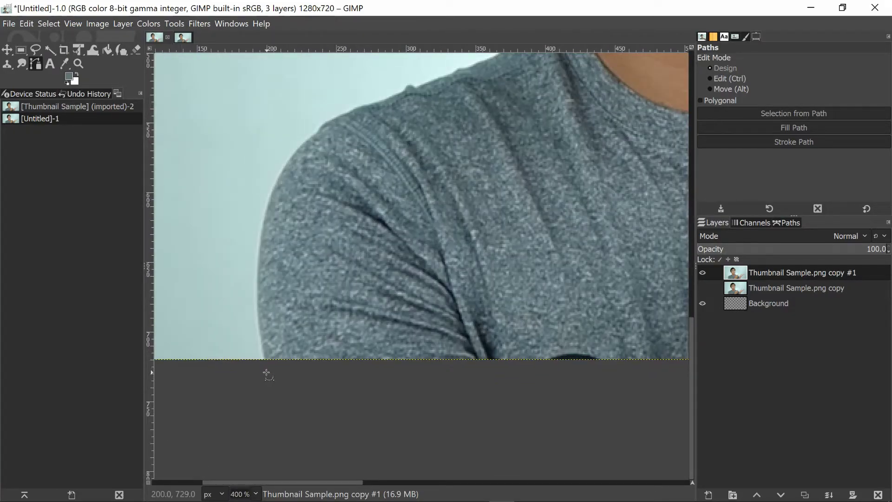
pyautogui.click(272, 377)
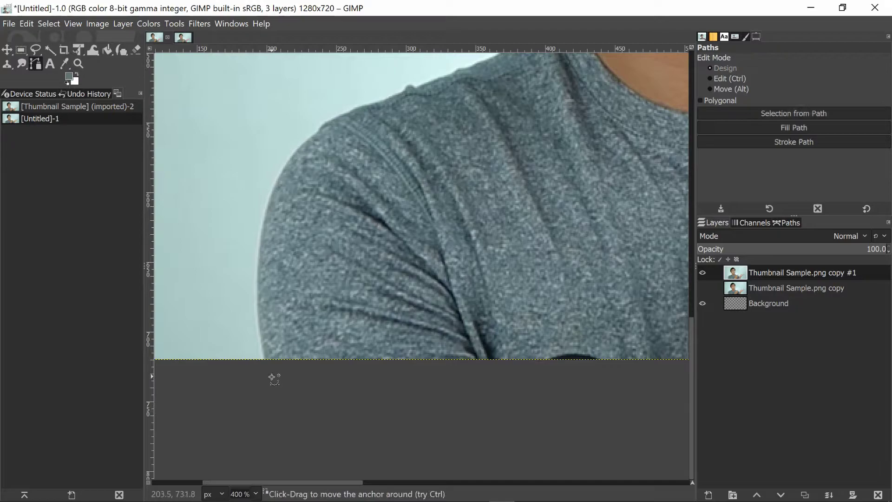
pyautogui.click(262, 349)
pyautogui.click(255, 314)
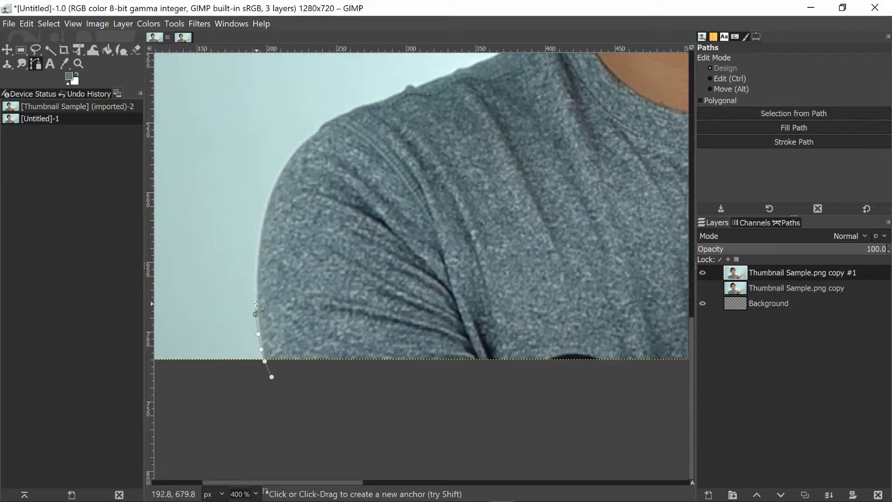
pyautogui.click(255, 281)
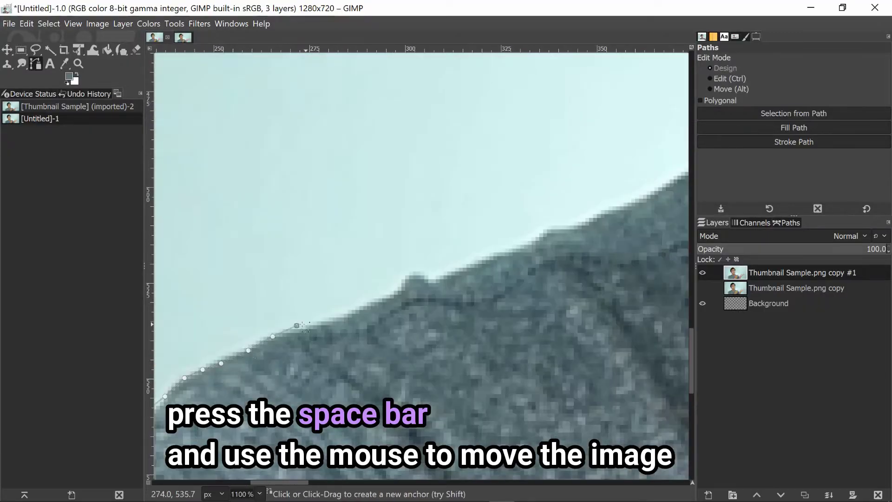
# Continue the path around the man's shoulders, head and hands, then close it at the starting anchor below the image.
pyautogui.press('space')
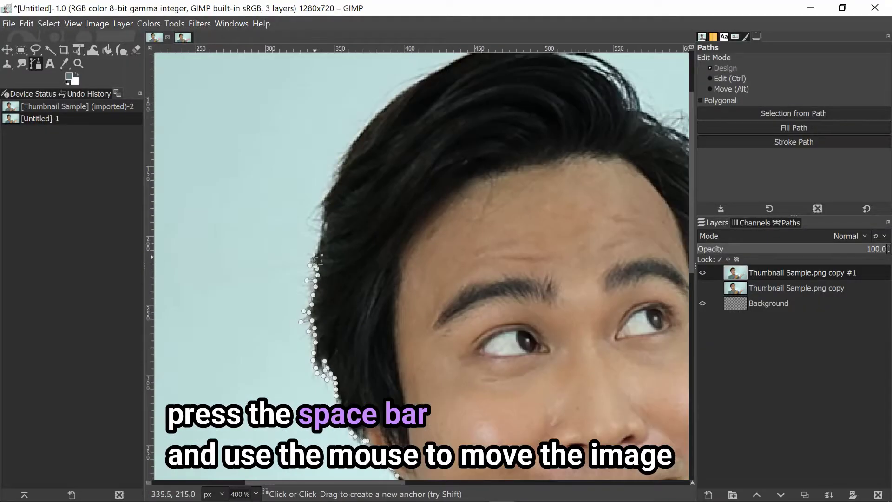
pyautogui.press('space')
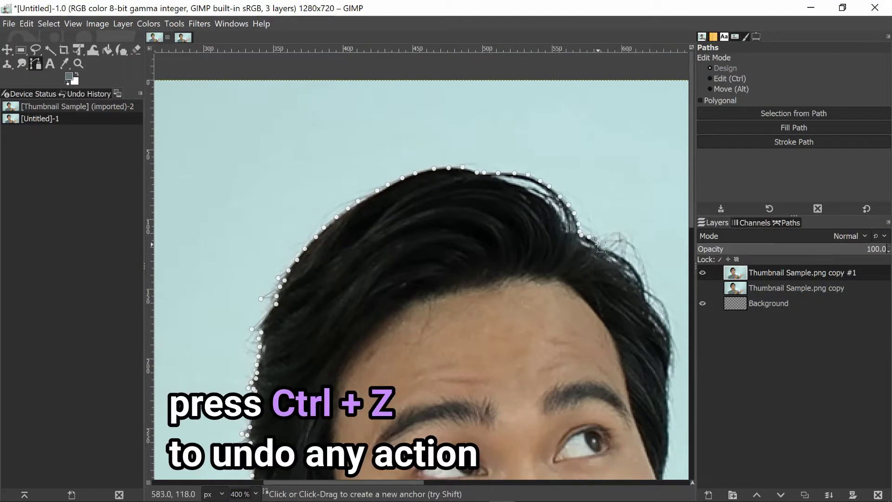
pyautogui.press('space')
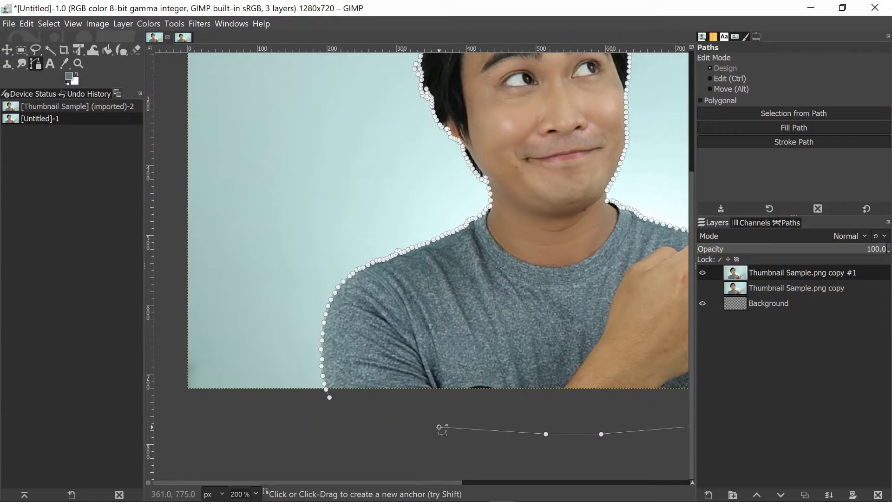
pyautogui.click(351, 415)
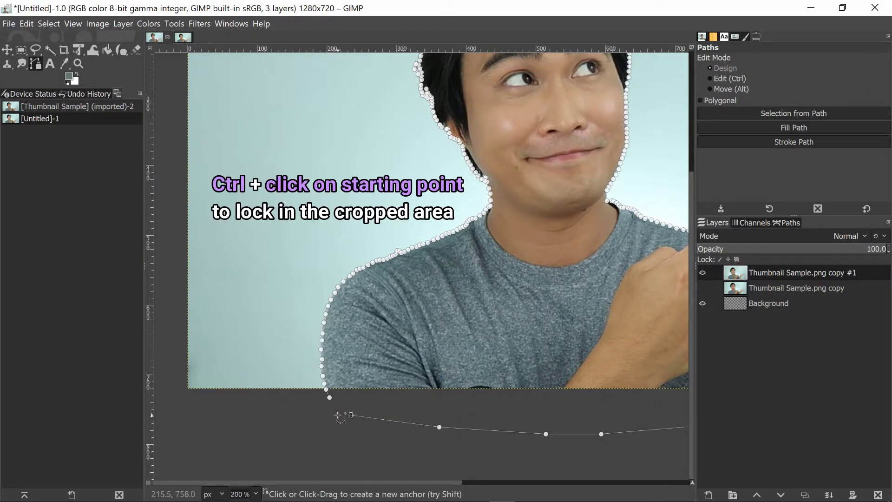
pyautogui.keyDown('ctrl'); pyautogui.click(330, 397); pyautogui.keyUp('ctrl')
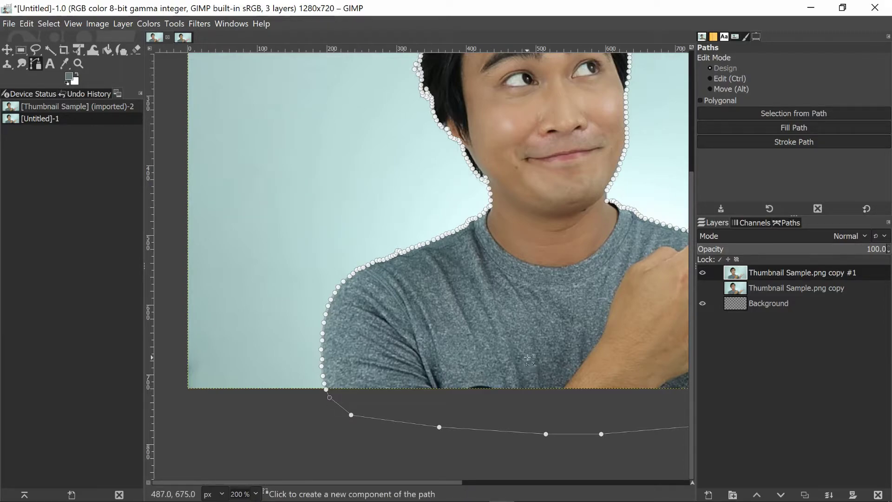
# Make a selection from the closed path, invert it, and delete the background around the man on the top layer.
pyautogui.hscroll(5, 520, 369)
pyautogui.scroll(2, 480, 384)
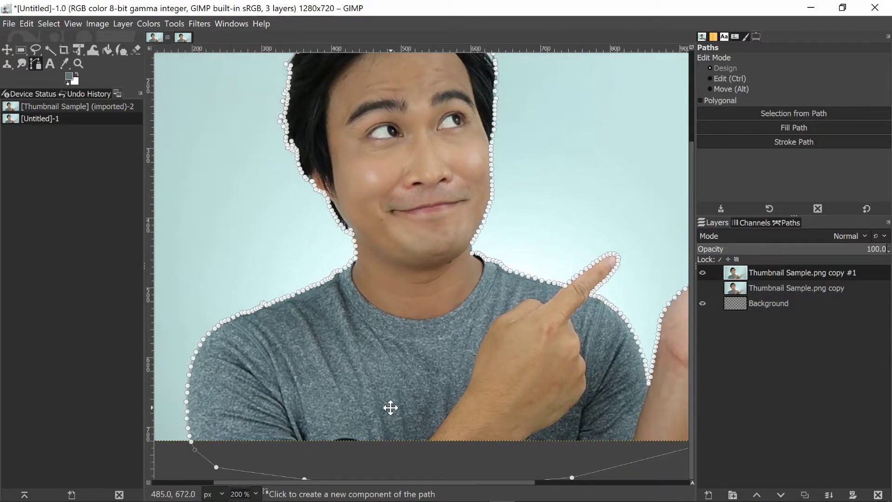
pyautogui.scroll(-2, 393, 406)
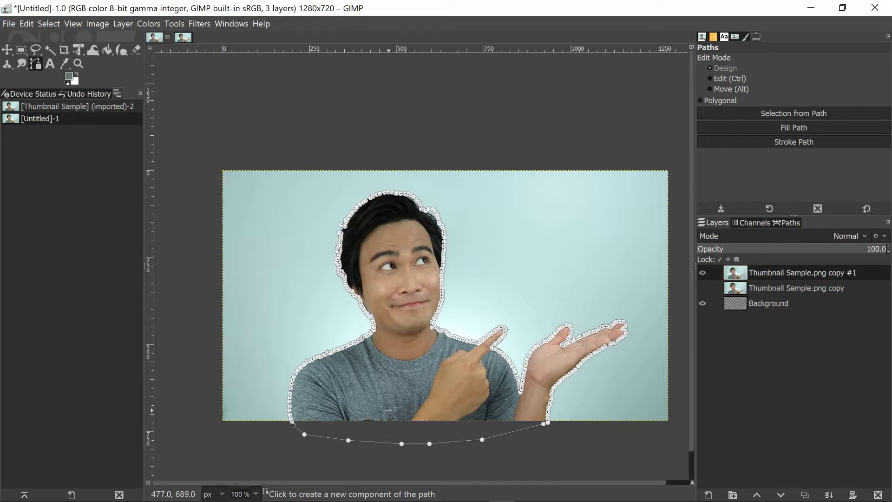
pyautogui.scroll(2, 376, 439)
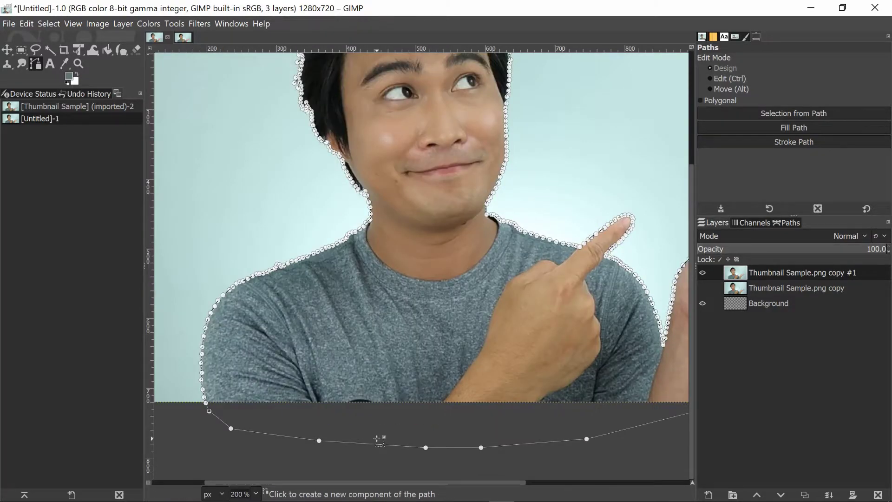
pyautogui.click(47, 25)
pyautogui.click(56, 63)
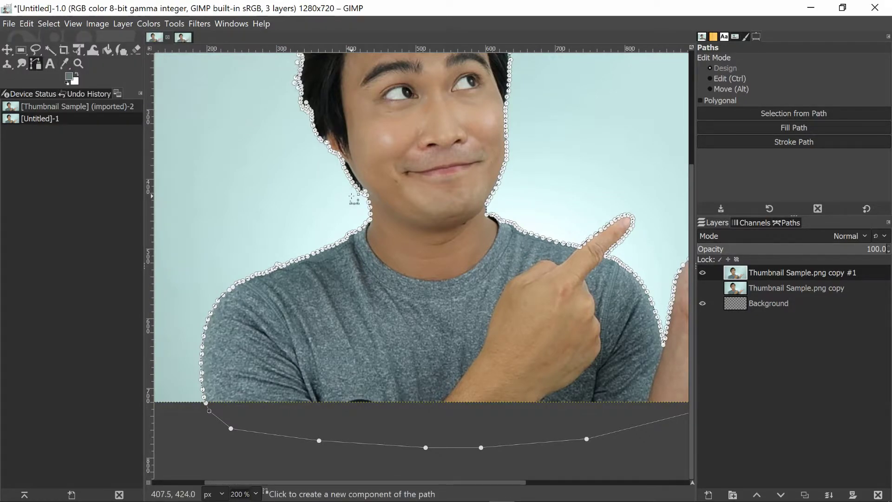
pyautogui.press('Delete')
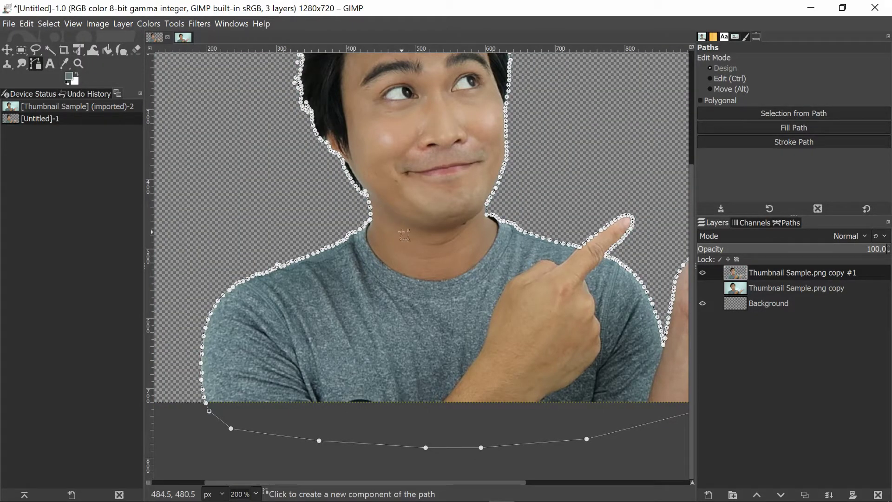
# Clear the selection and make the hidden Thumbnail Sample.png copy layer visible.
pyautogui.scroll(-2, 440, 241)
pyautogui.scroll(-1, 444, 244)
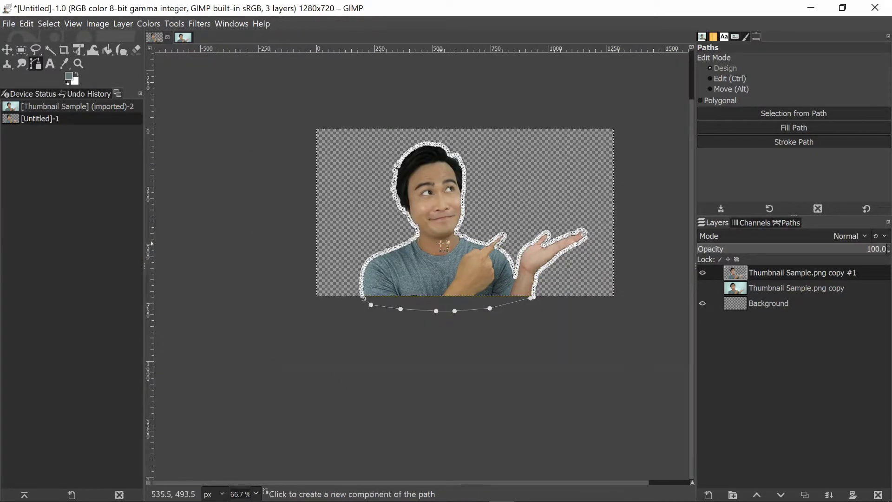
pyautogui.scroll(1, 527, 229)
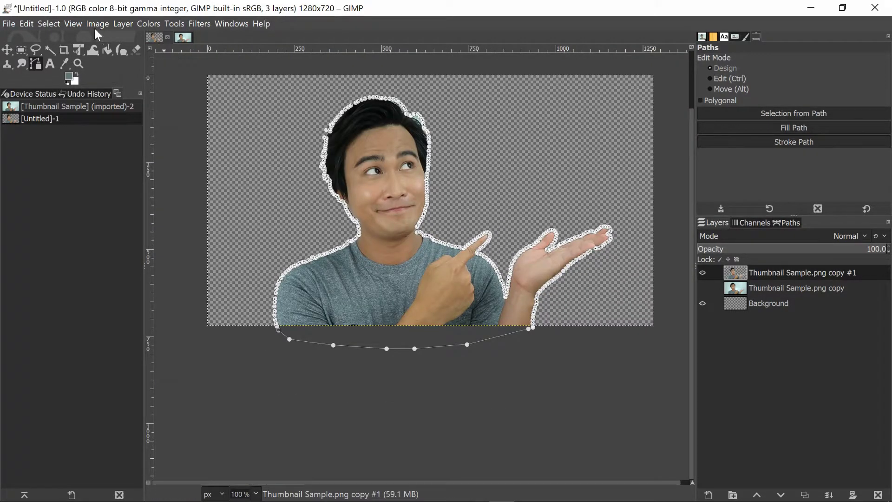
pyautogui.click(49, 23)
pyautogui.click(52, 52)
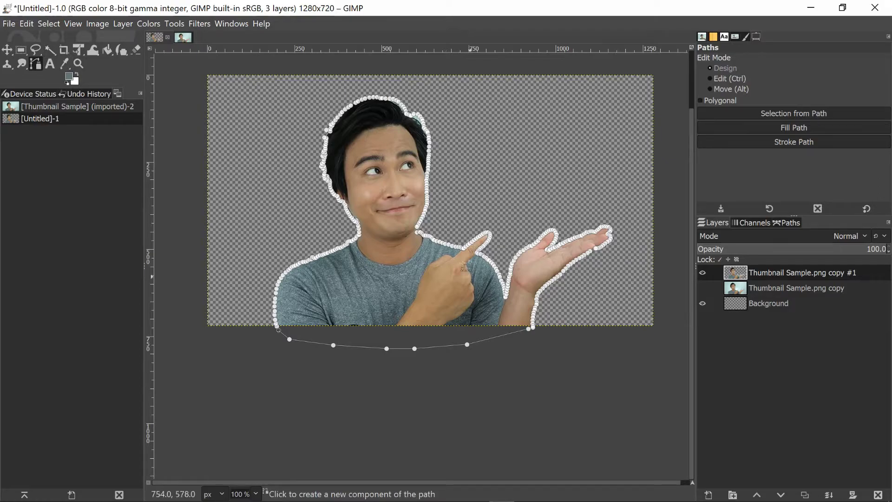
pyautogui.click(704, 288)
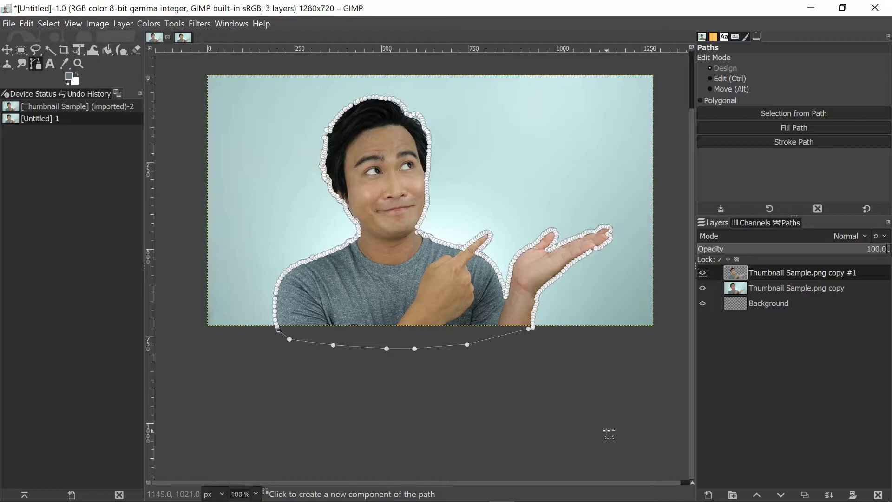
# Select the man's silhouette from the alpha of the Thumbnail Sample.png copy #1 layer.
pyautogui.scroll(2, 610, 433)
pyautogui.rightClick(791, 274)
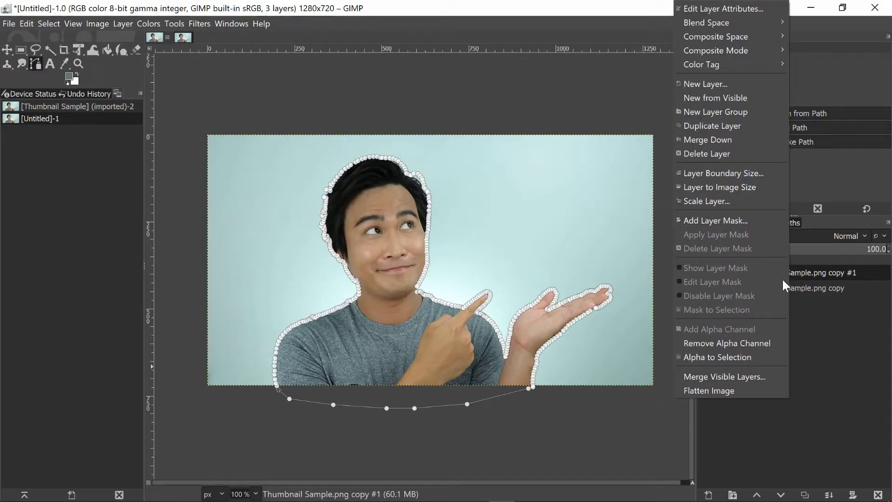
pyautogui.click(727, 355)
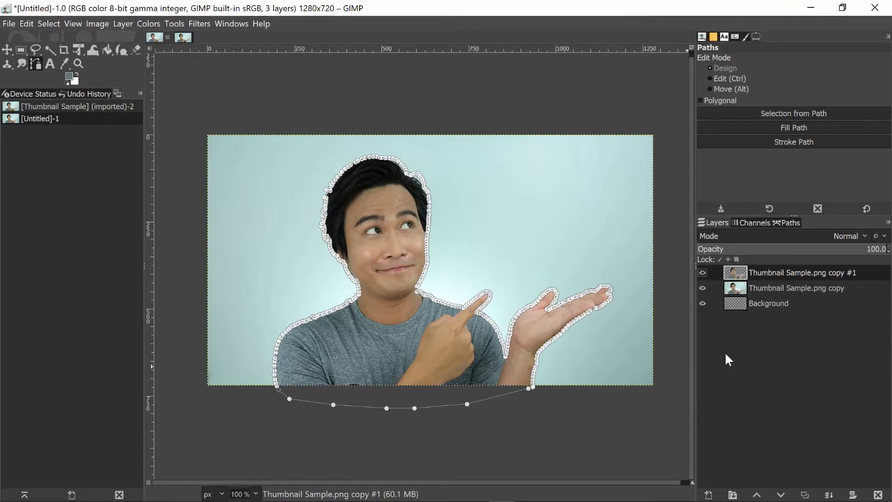
# Switch to Photos to view the example thumbnail.png with the outlined man, and return to GIMP.
pyautogui.moveTo(499, 499)
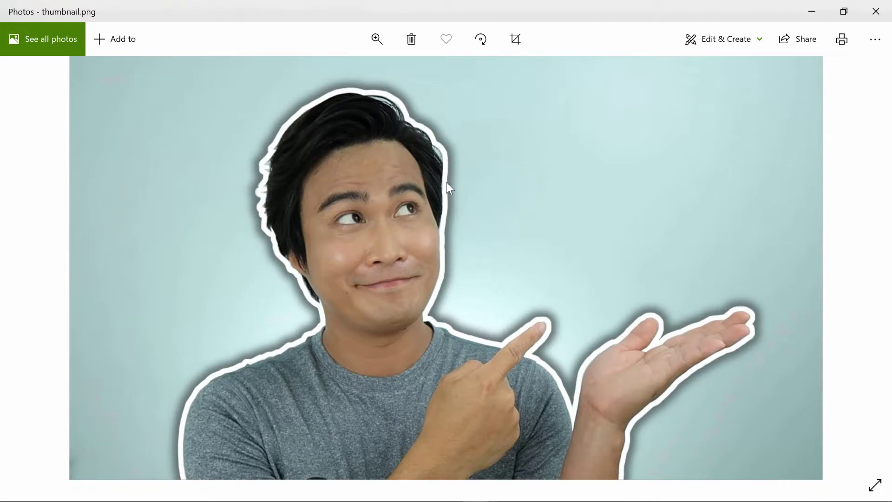
pyautogui.click(811, 8)
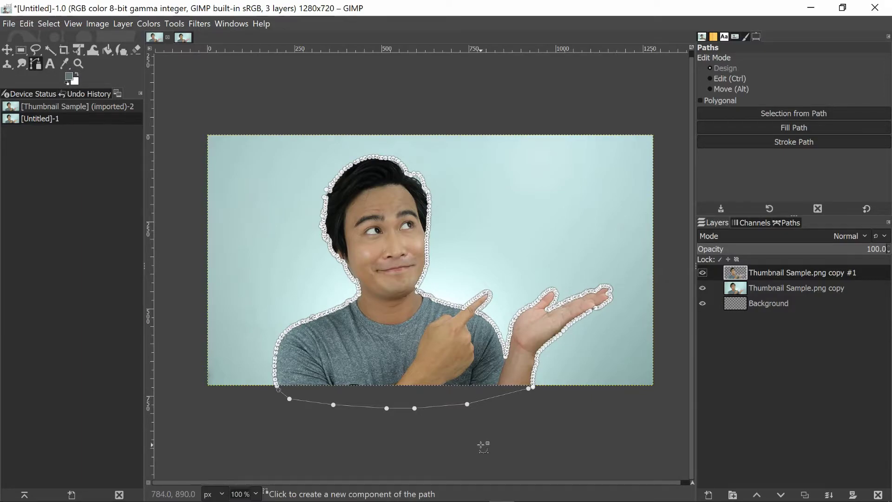
# Grow the selection around the man by 8 px.
pyautogui.click(46, 19)
pyautogui.click(62, 185)
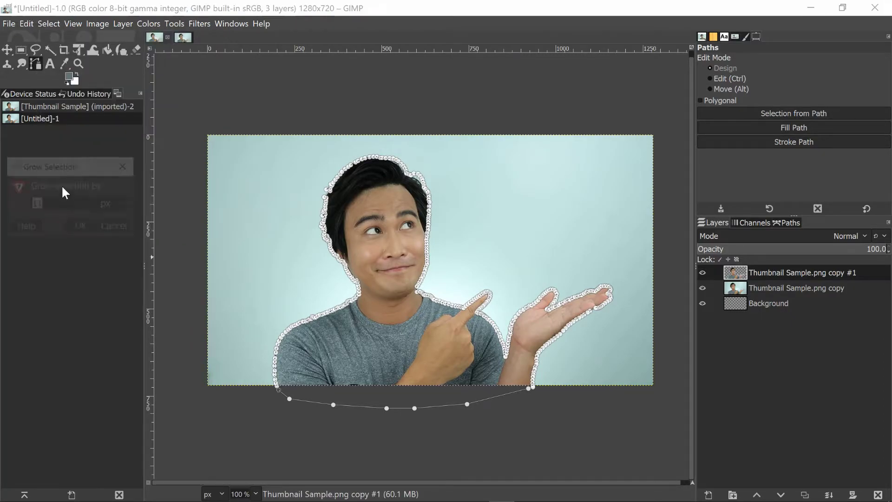
pyautogui.click(70, 203)
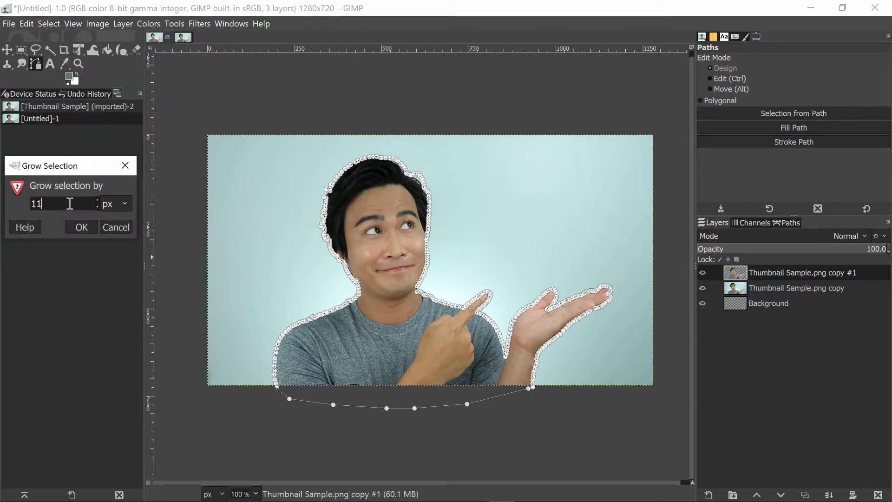
pyautogui.press('BackSpace')
pyautogui.press('BackSpace')
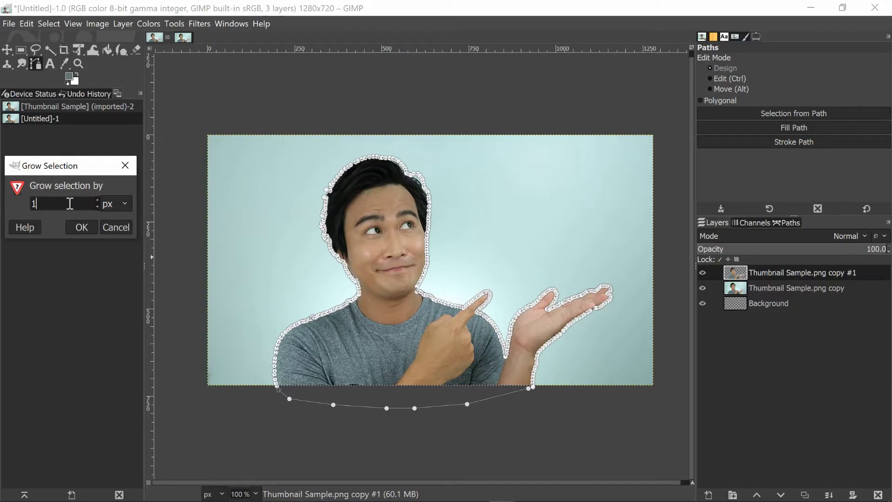
pyautogui.write('8')
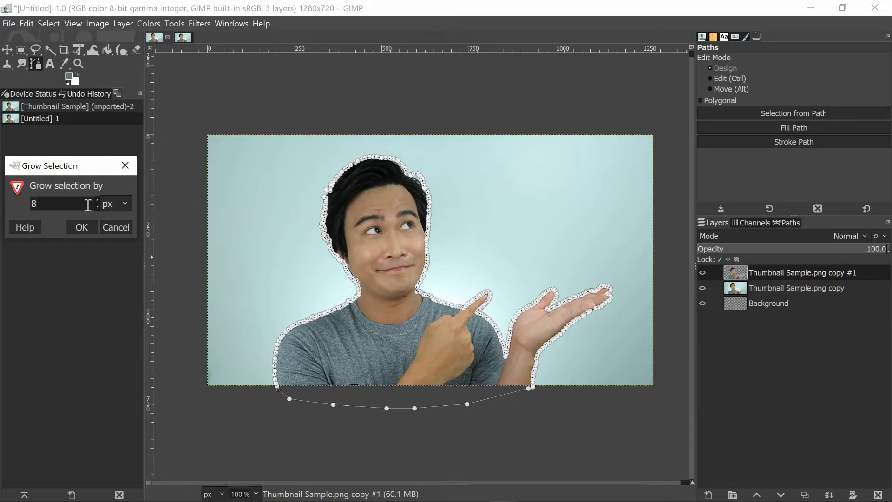
pyautogui.click(81, 227)
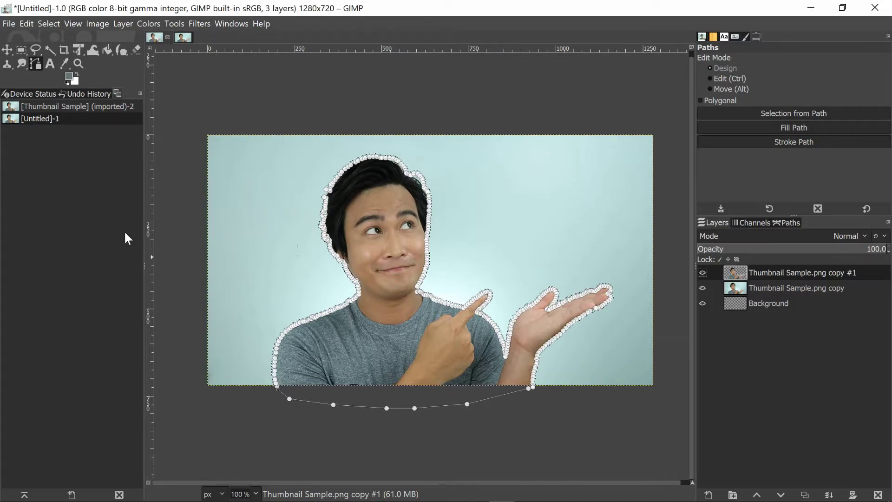
# Examine the gap between the grown selection and the man's edge around the neck and shoulders.
pyautogui.scroll(2, 359, 324)
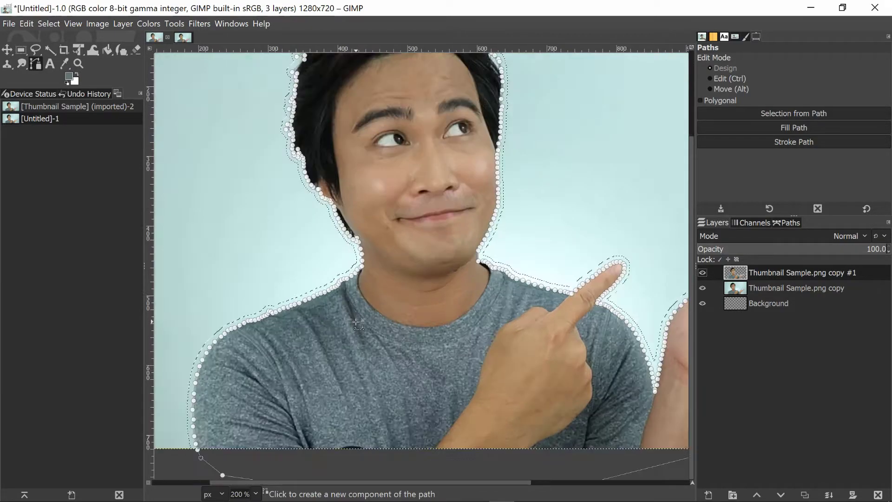
pyautogui.scroll(2, 358, 324)
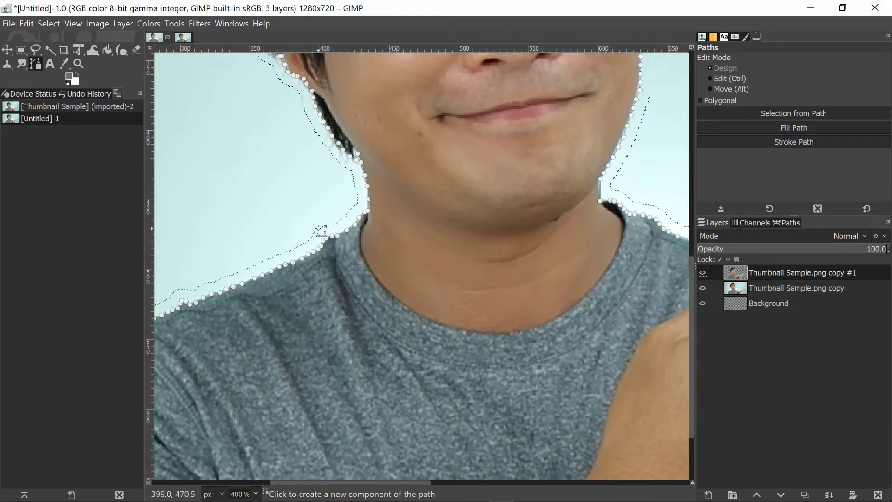
pyautogui.scroll(-3, 322, 232)
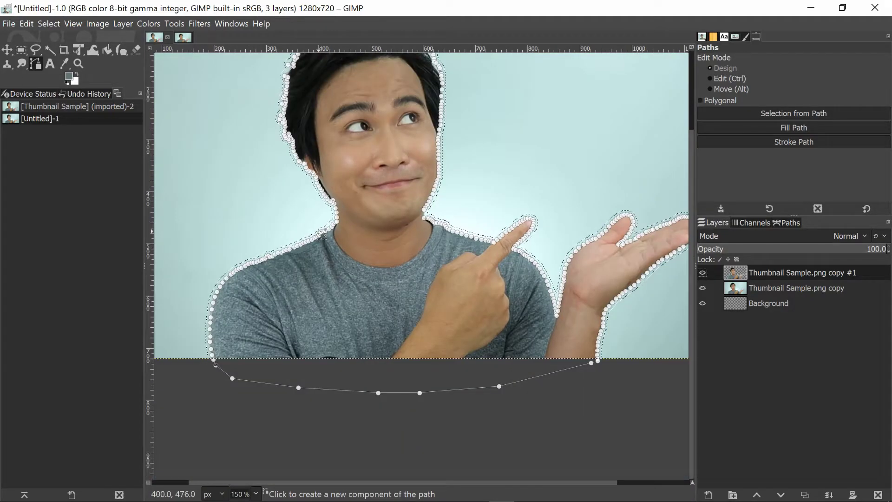
pyautogui.scroll(-1, 321, 235)
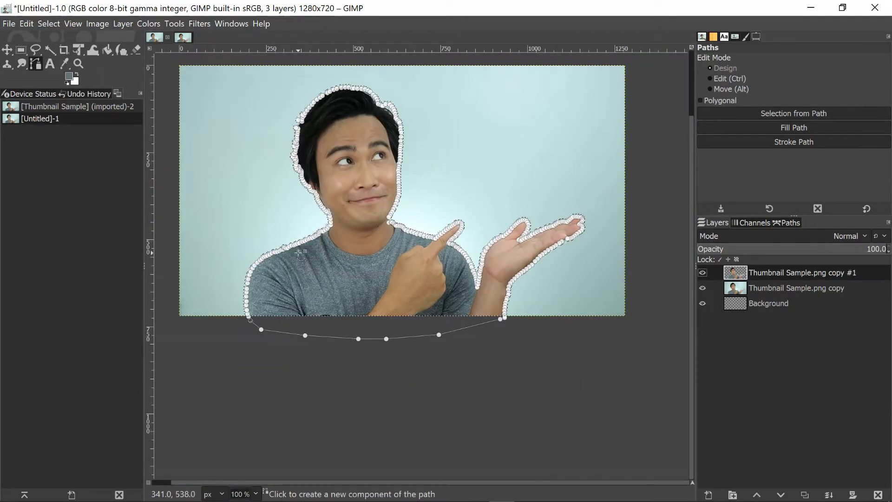
pyautogui.scroll(3, 301, 254)
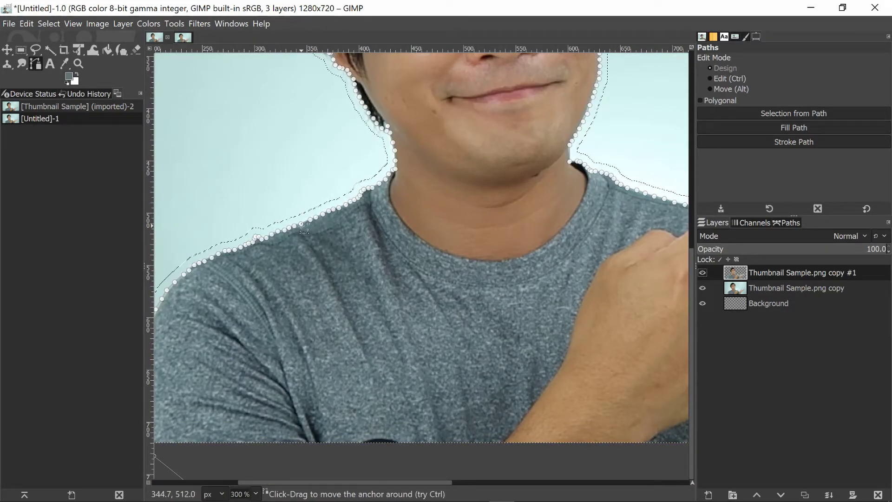
pyautogui.scroll(-3, 304, 227)
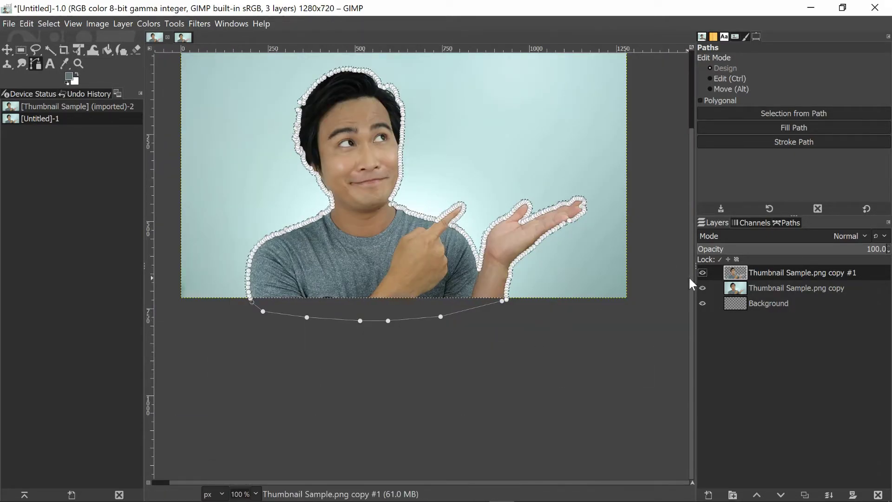
pyautogui.scroll(1, 692, 264)
pyautogui.scroll(2, 691, 265)
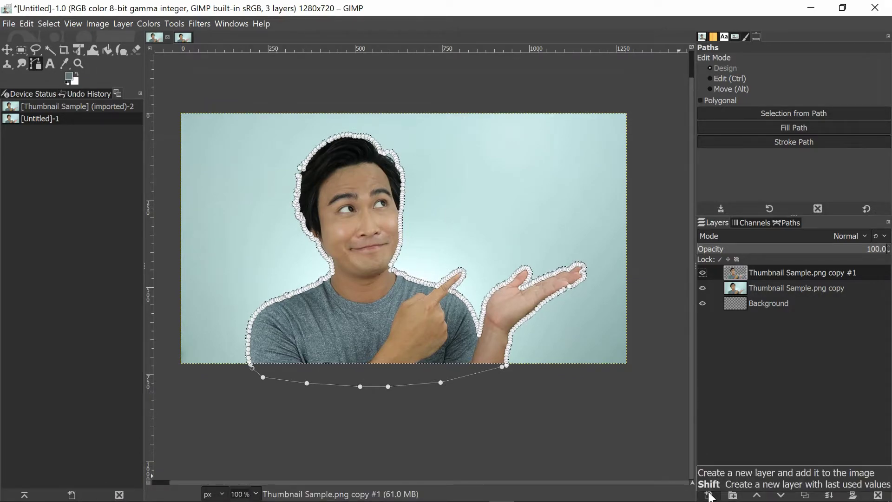
# Add a new 1280 × 720 px transparent layer and place it directly beneath the cut-out man layer.
pyautogui.click(709, 496)
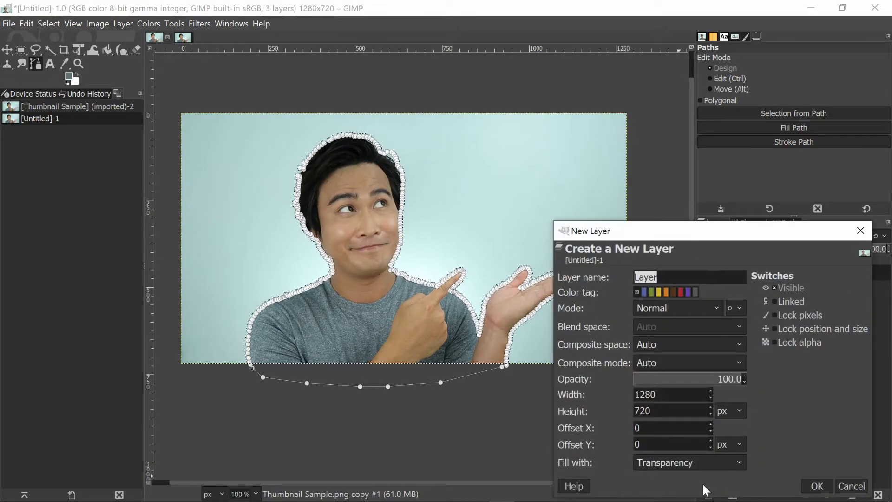
pyautogui.doubleClick(663, 396)
pyautogui.moveTo(651, 411); pyautogui.dragTo(641, 413)
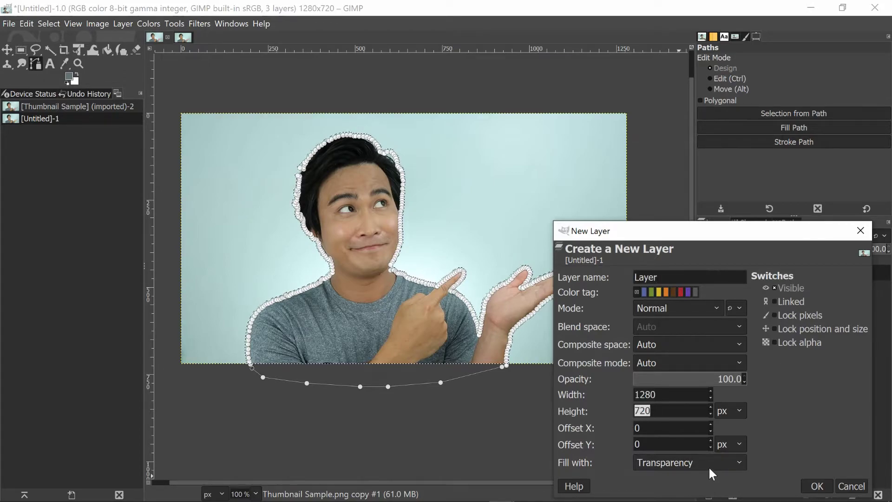
pyautogui.click(815, 486)
pyautogui.moveTo(777, 272)
pyautogui.mouseDown()
pyautogui.moveTo(774, 300)
pyautogui.moveTo(778, 290)
pyautogui.mouseUp()
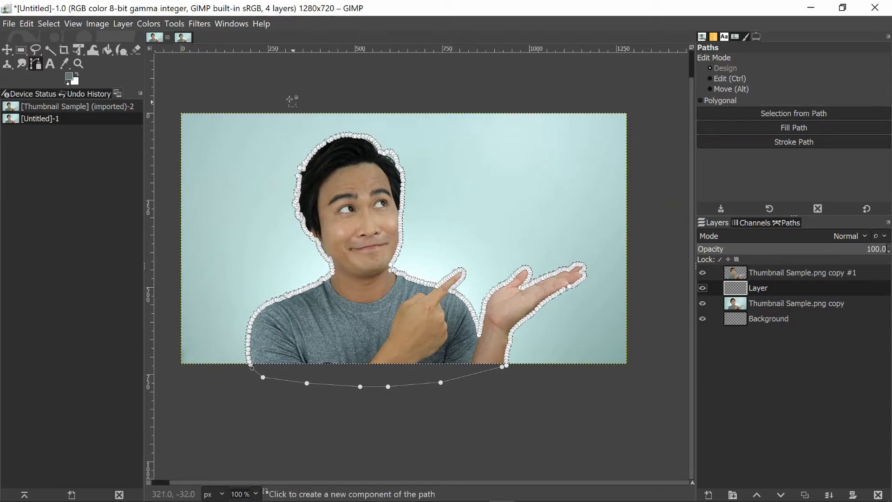
# Fill the grown selection on the new layer with the white background color.
pyautogui.click(25, 24)
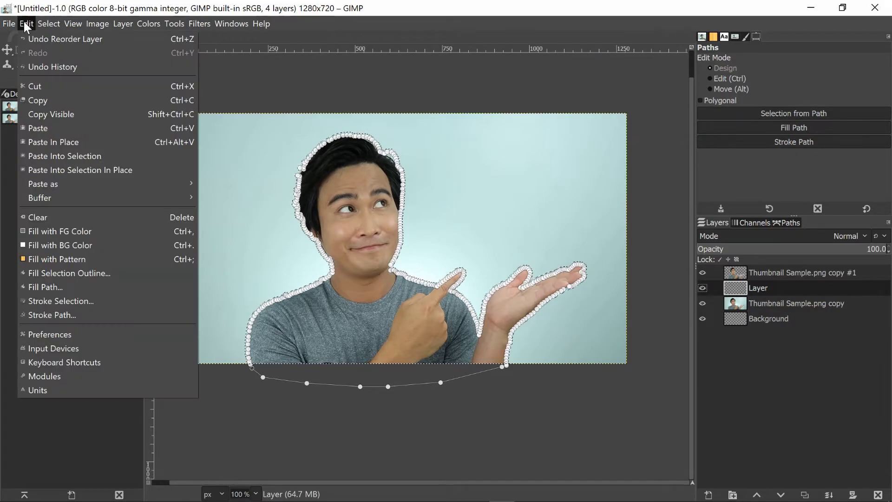
pyautogui.click(49, 246)
pyautogui.scroll(5, 297, 308)
pyautogui.scroll(-3, 279, 303)
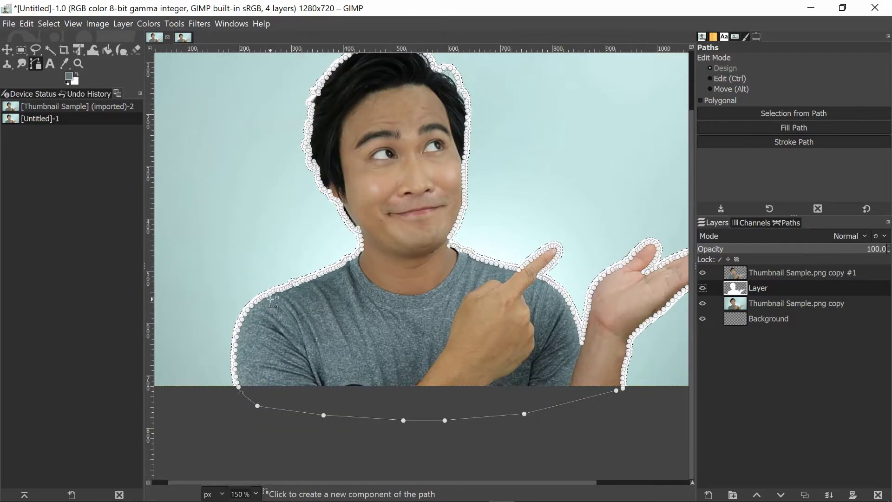
# Change the background color to teal 488787 and fill the grown selection on the outline layer with it.
pyautogui.click(73, 81)
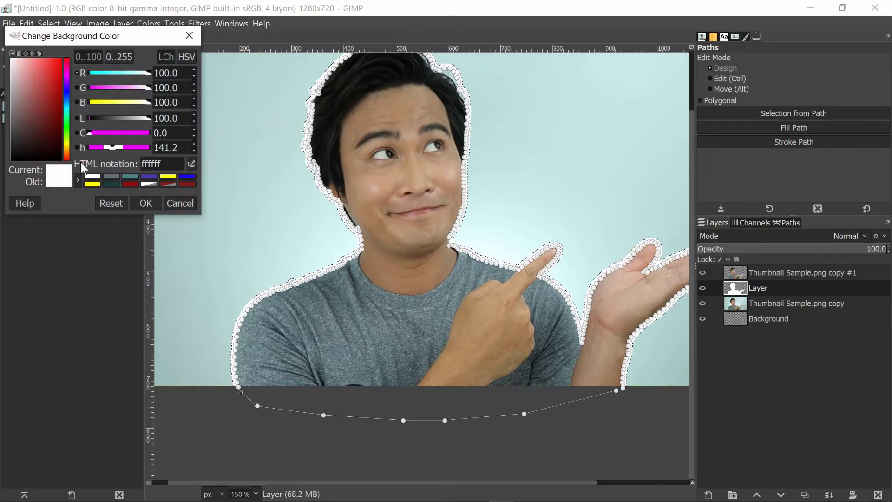
pyautogui.click(124, 175)
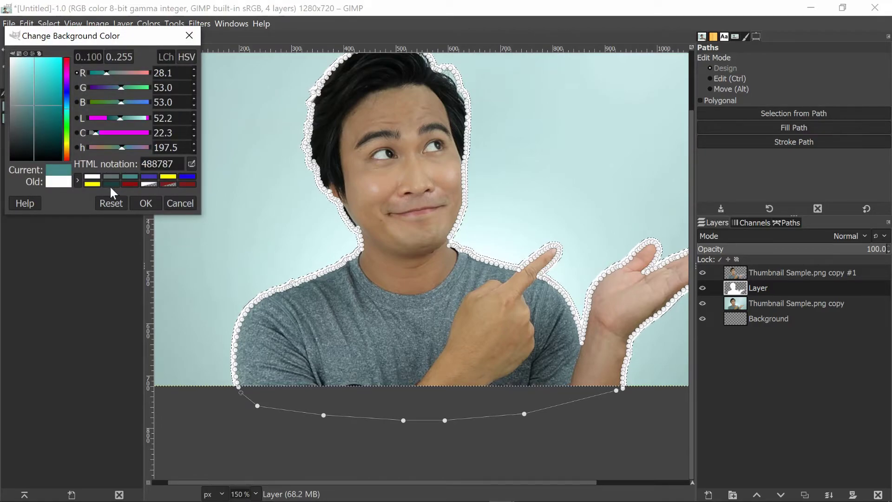
pyautogui.click(145, 202)
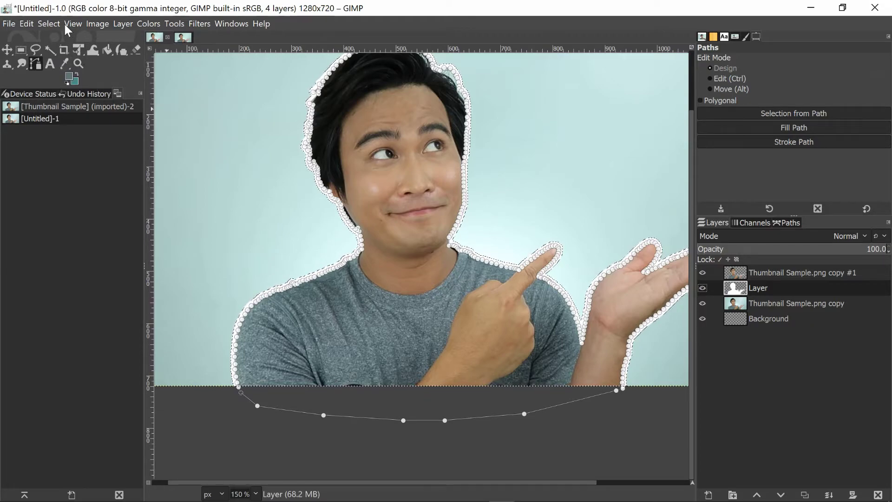
pyautogui.click(31, 24)
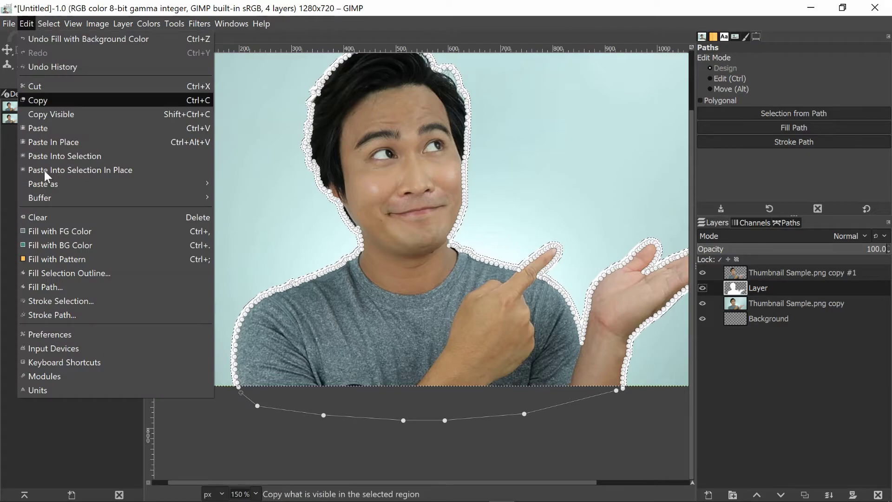
pyautogui.click(49, 243)
pyautogui.scroll(3, 263, 326)
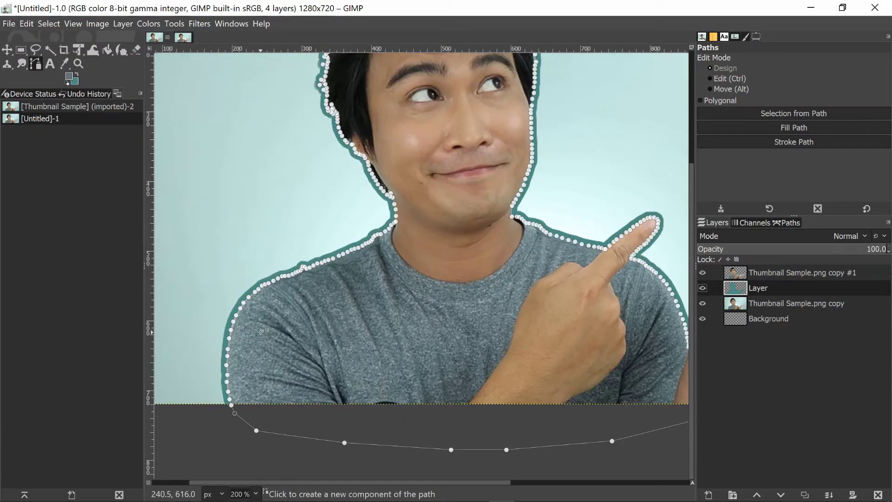
pyautogui.scroll(-3, 264, 327)
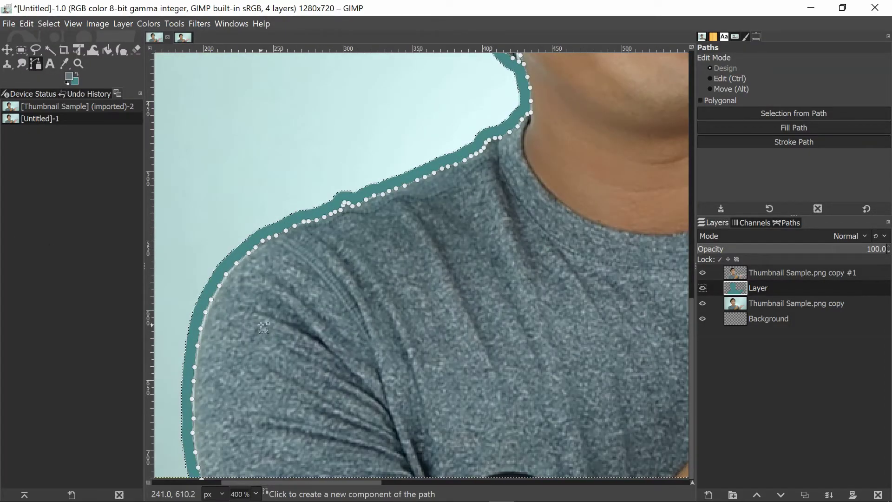
pyautogui.scroll(-1, 264, 327)
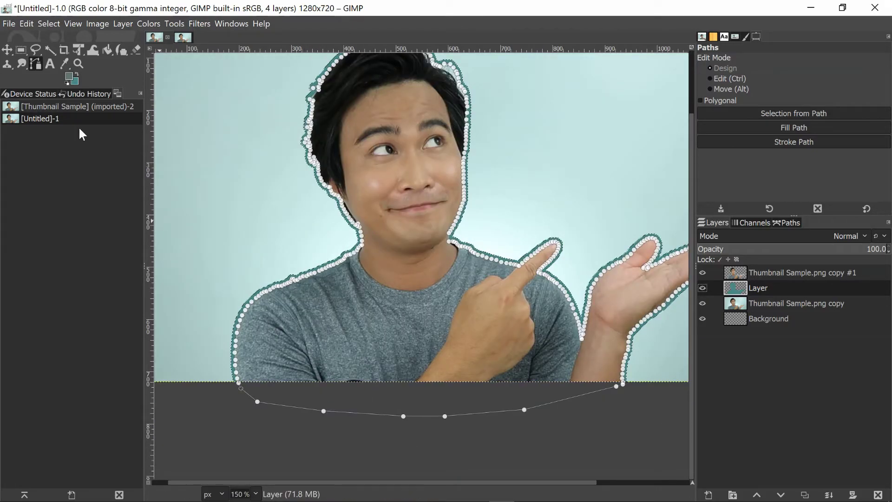
# Set the background color to white ffffff and refill the grown selection on the outline layer with it.
pyautogui.click(75, 82)
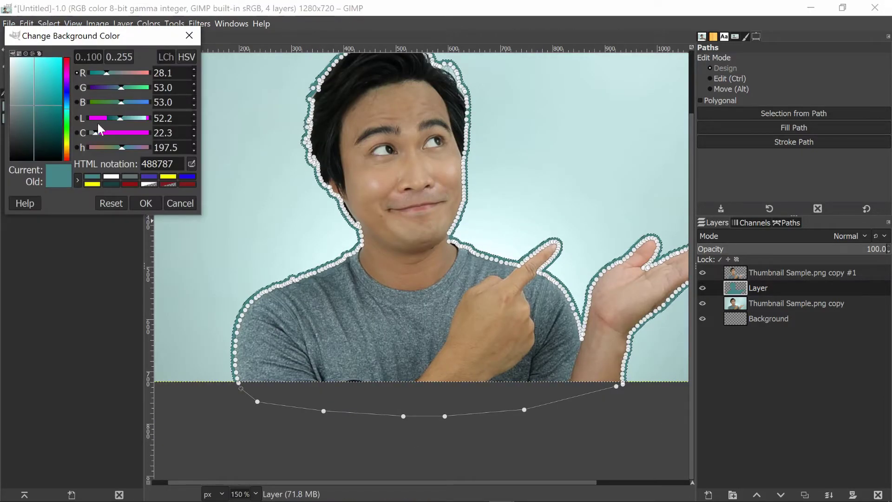
pyautogui.click(113, 177)
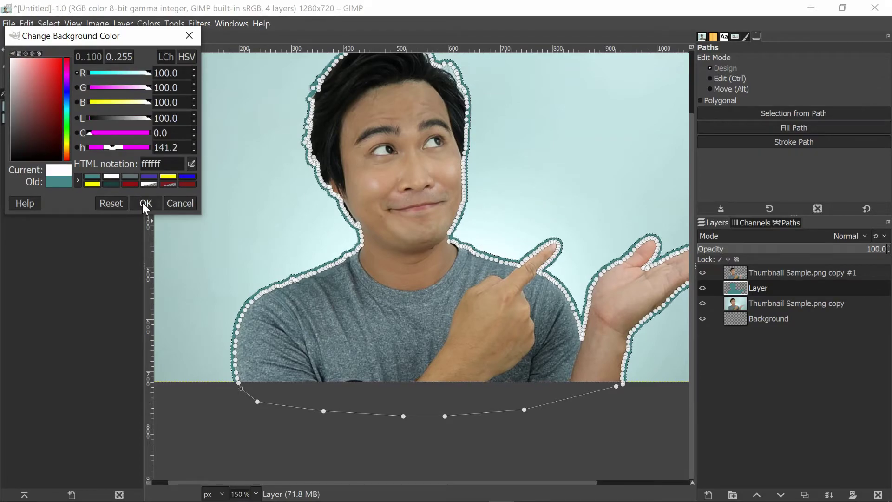
pyautogui.click(144, 203)
pyautogui.click(27, 24)
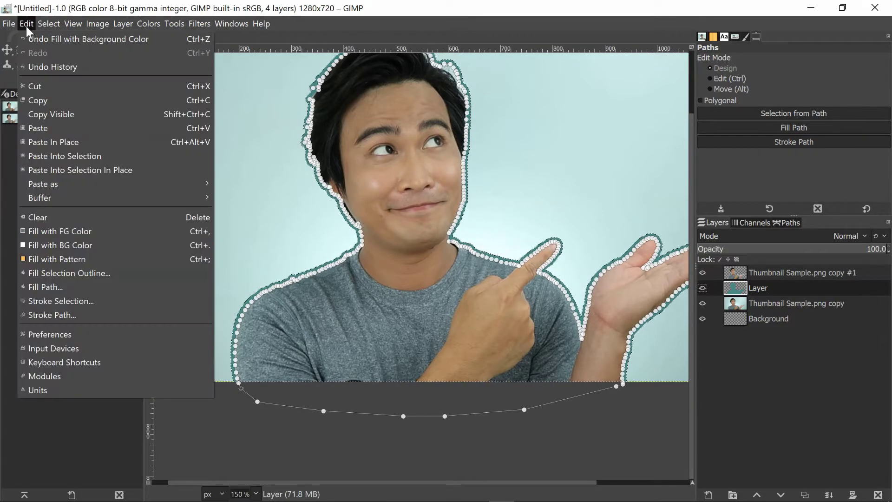
pyautogui.click(43, 251)
pyautogui.scroll(3, 694, 271)
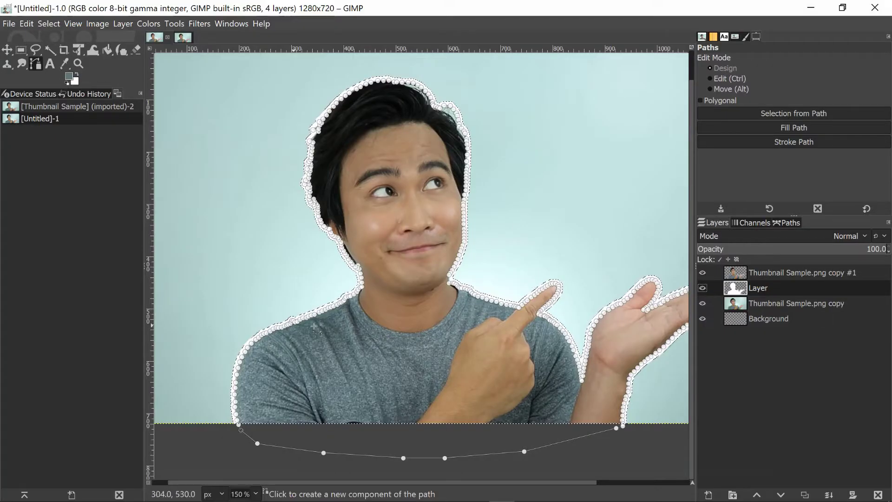
# Grow the selection around the white outline by 11 px.
pyautogui.click(44, 25)
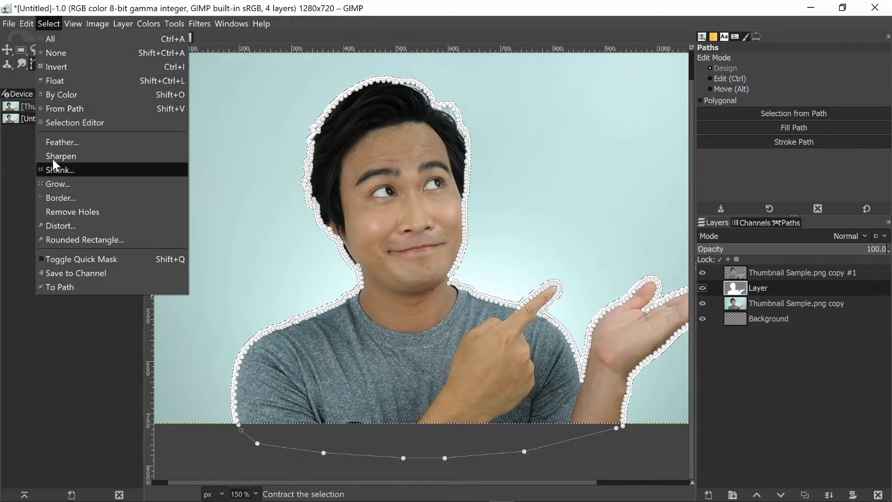
pyautogui.click(54, 183)
pyautogui.press('BackSpace')
pyautogui.write('11')
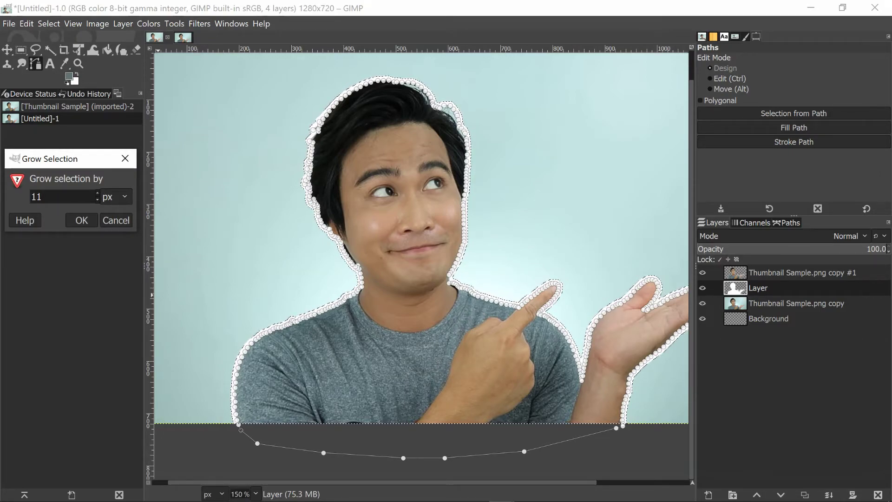
pyautogui.click(81, 220)
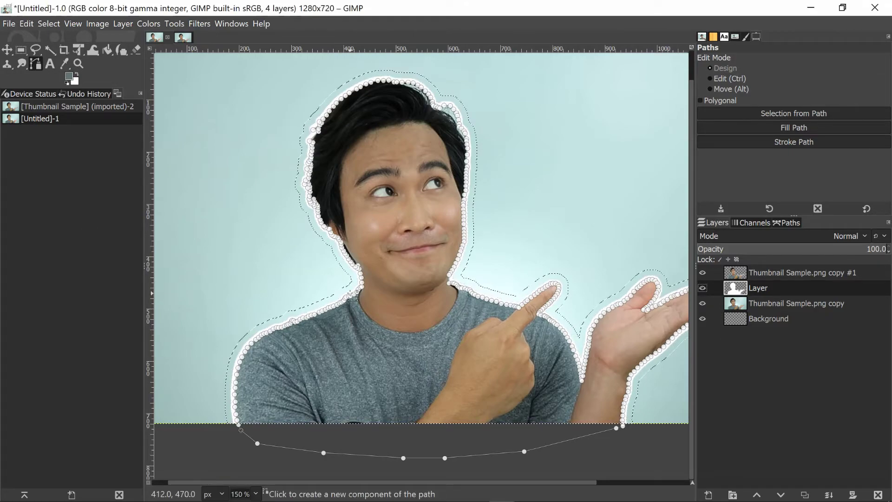
# Add a new 1280 × 720 px transparent layer and place it directly beneath the white outline layer.
pyautogui.click(708, 495)
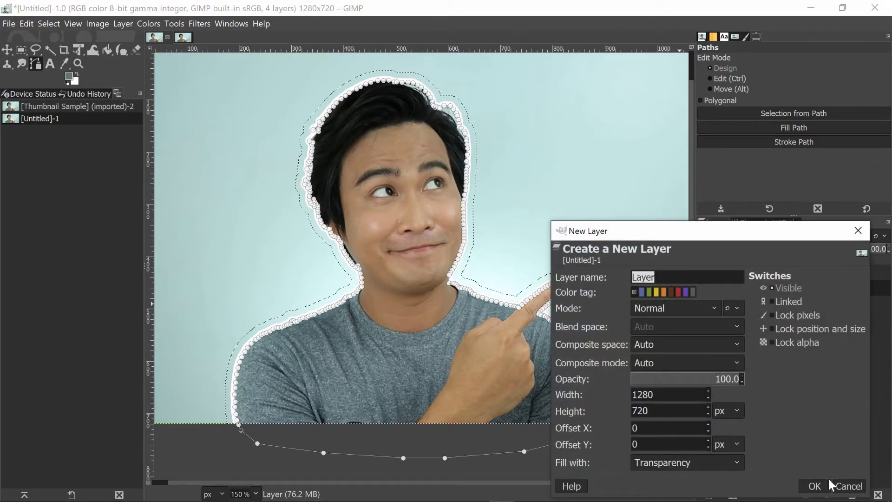
pyautogui.click(814, 486)
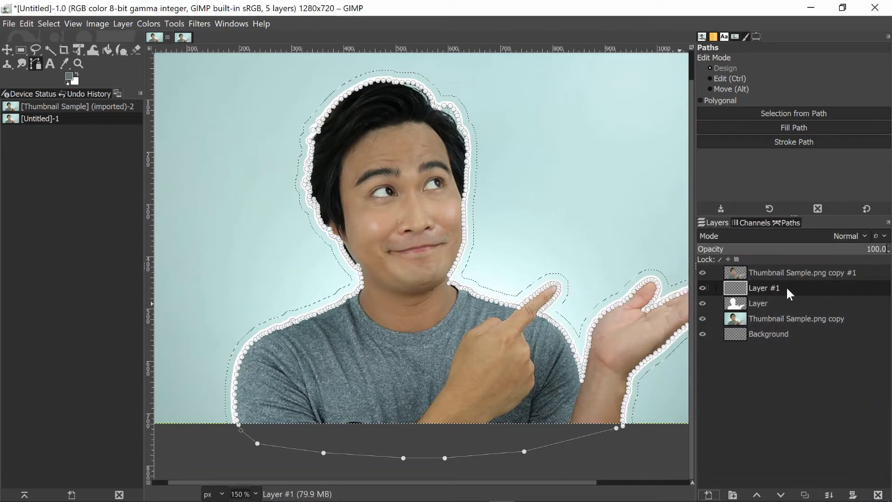
pyautogui.moveTo(789, 293); pyautogui.dragTo(790, 313)
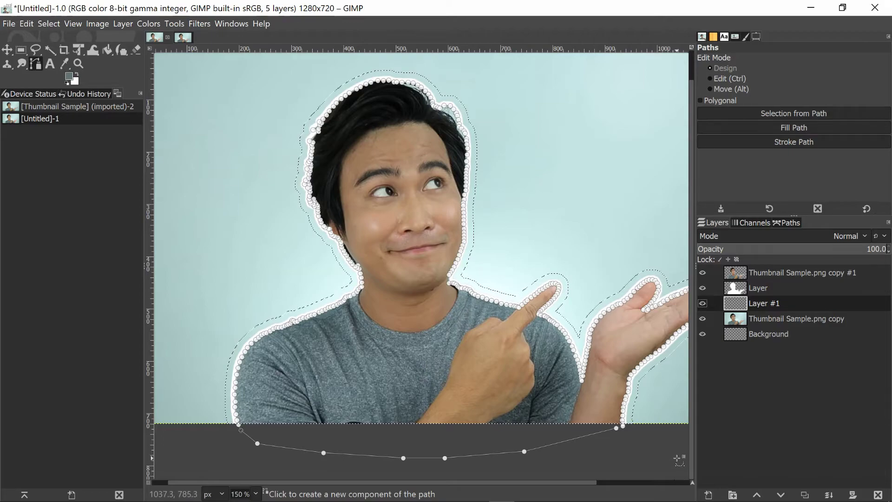
# Fill the enlarged selection on the new layer with the gray foreground color and clear the selection.
pyautogui.click(23, 25)
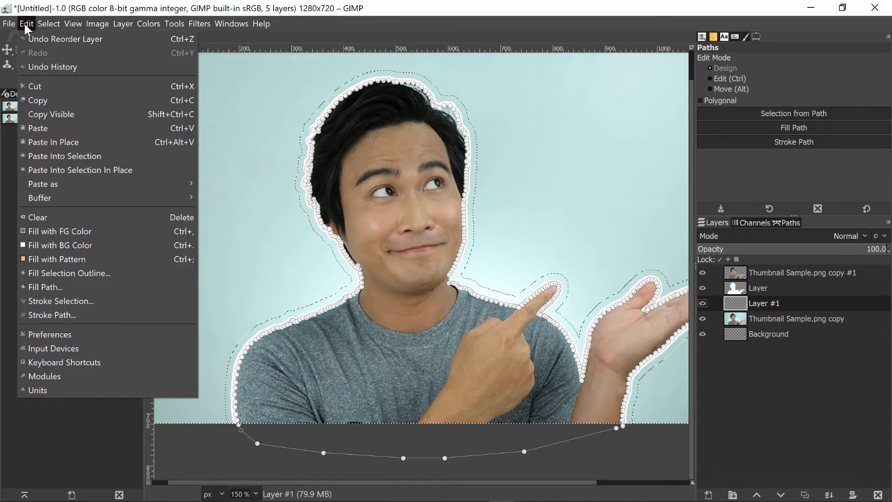
pyautogui.click(49, 228)
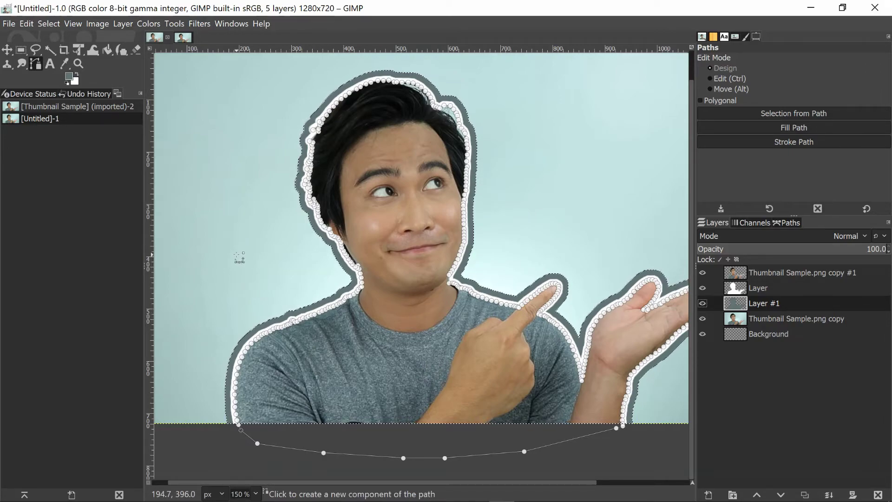
pyautogui.click(52, 24)
pyautogui.click(55, 48)
# Apply a Gaussian Blur with a size of 6.33 to the gray layer to make a soft shadow around the outline.
pyautogui.click(204, 24)
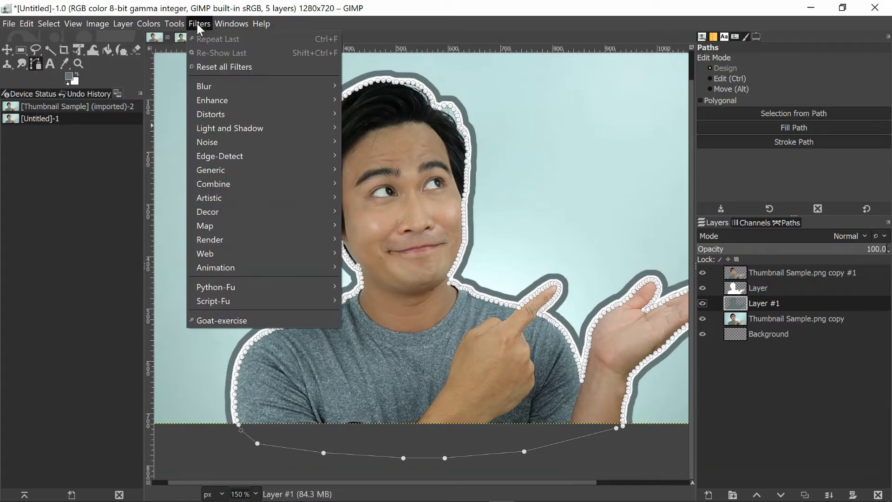
pyautogui.moveTo(216, 87)
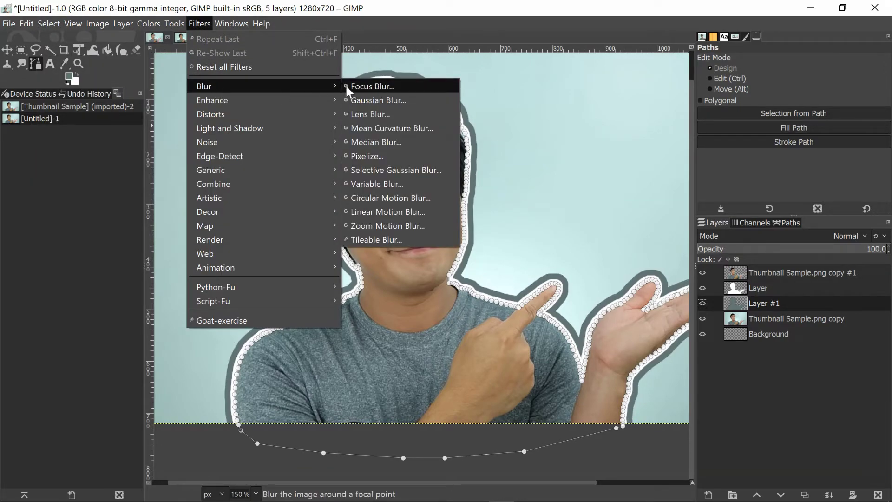
pyautogui.click(375, 100)
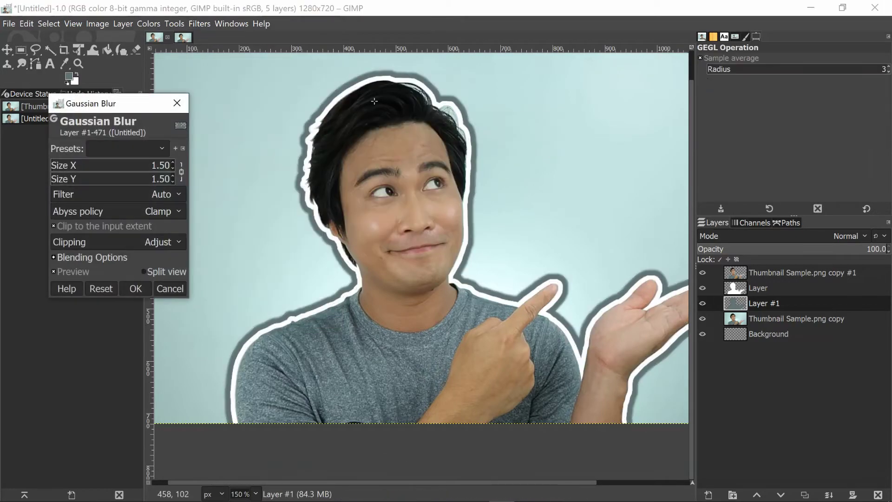
pyautogui.click(54, 171)
pyautogui.moveTo(55, 171); pyautogui.dragTo(62, 168)
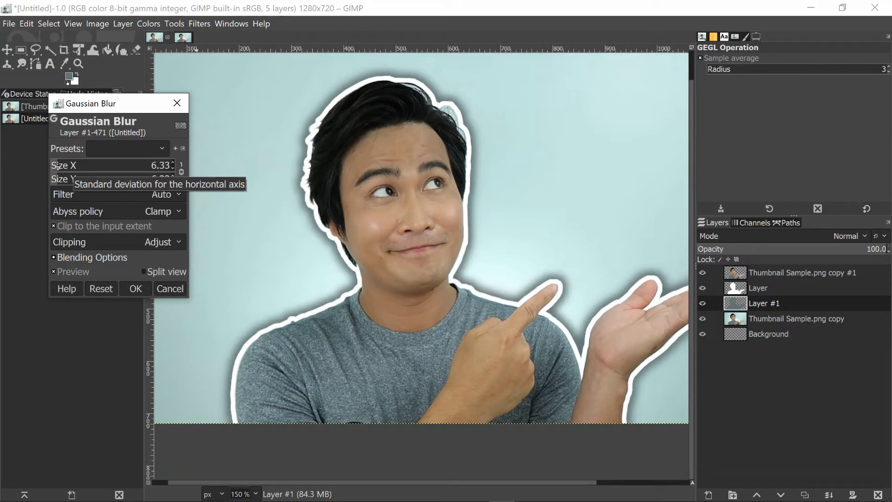
pyautogui.click(138, 292)
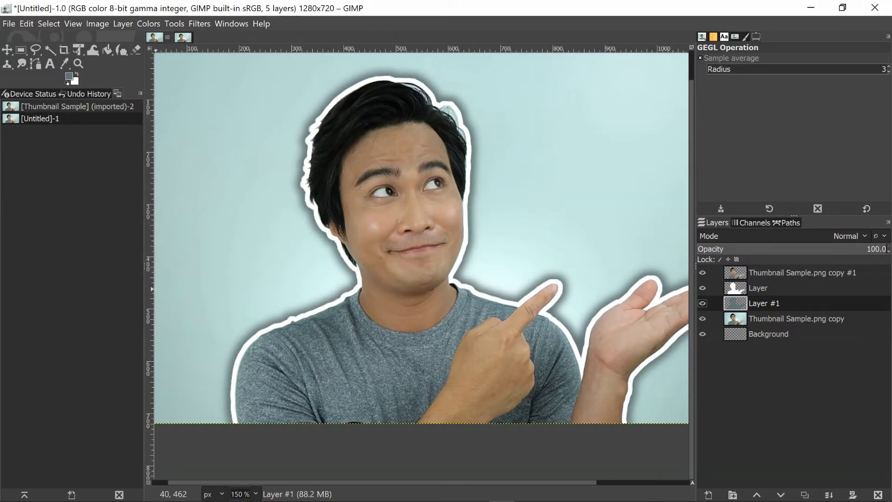
pyautogui.scroll(-2, 583, 358)
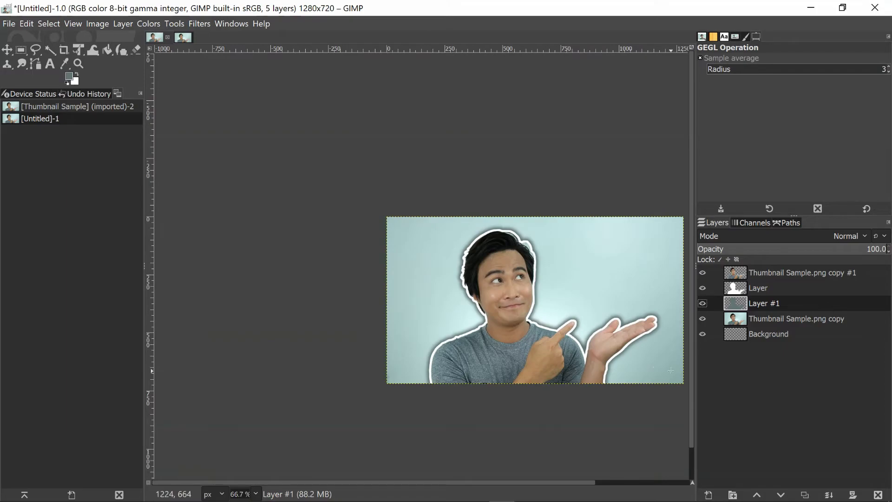
pyautogui.moveTo(496, 483); pyautogui.dragTo(536, 482)
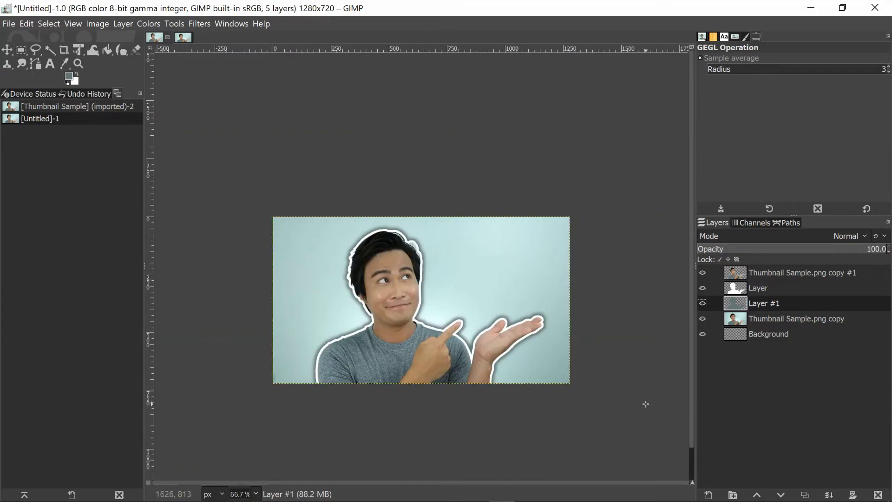
pyautogui.scroll(-1, 693, 423)
pyautogui.scroll(1, 466, 325)
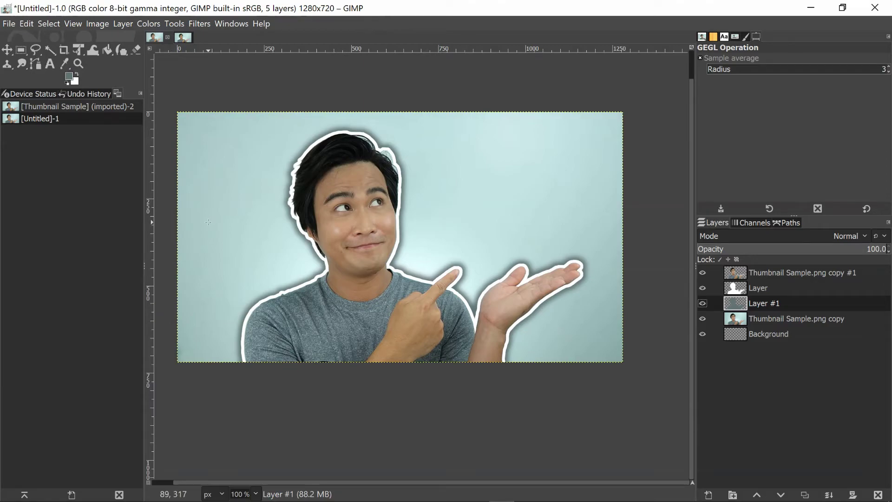
# Export the finished image as thumbnail.png in the Documents folder.
pyautogui.click(10, 23)
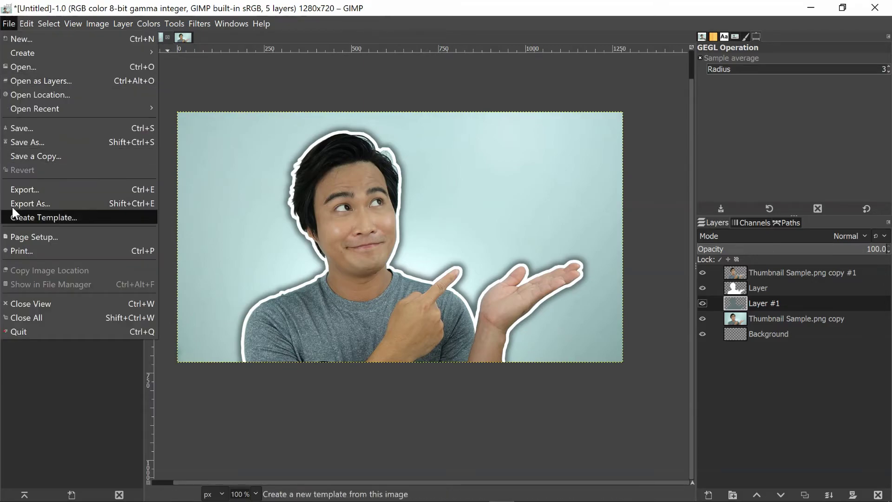
pyautogui.click(27, 205)
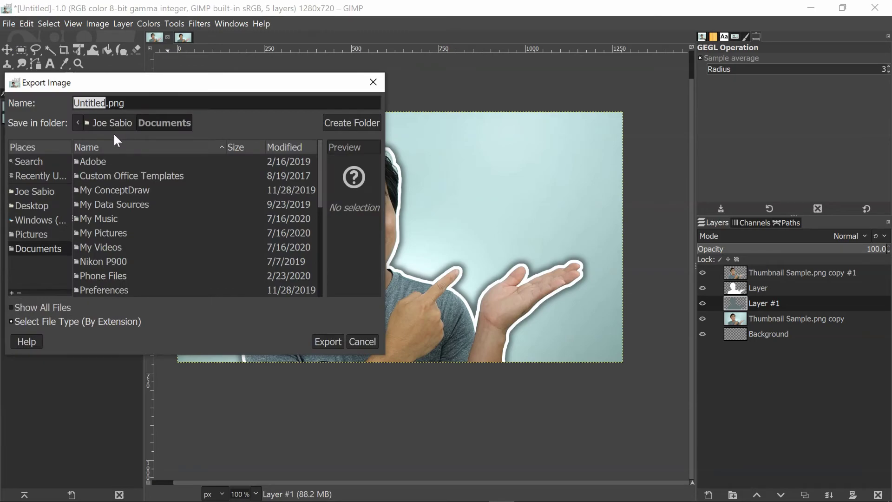
pyautogui.write('thum')
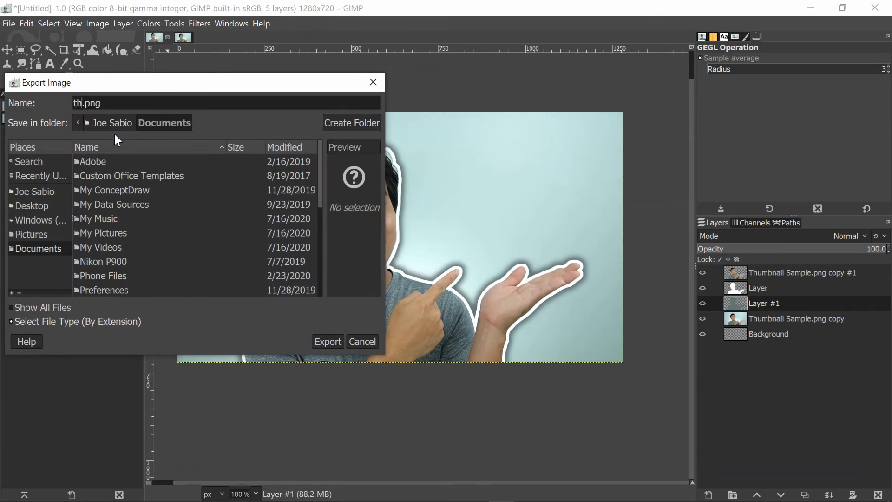
pyautogui.write('bnail')
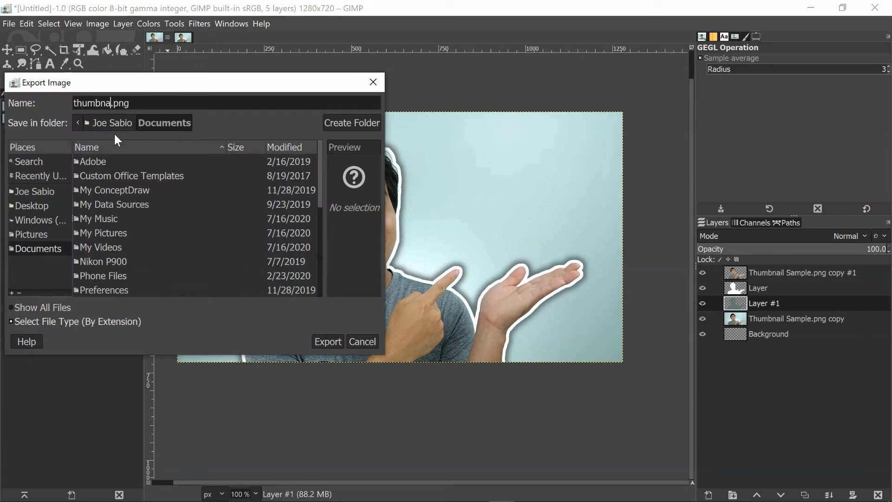